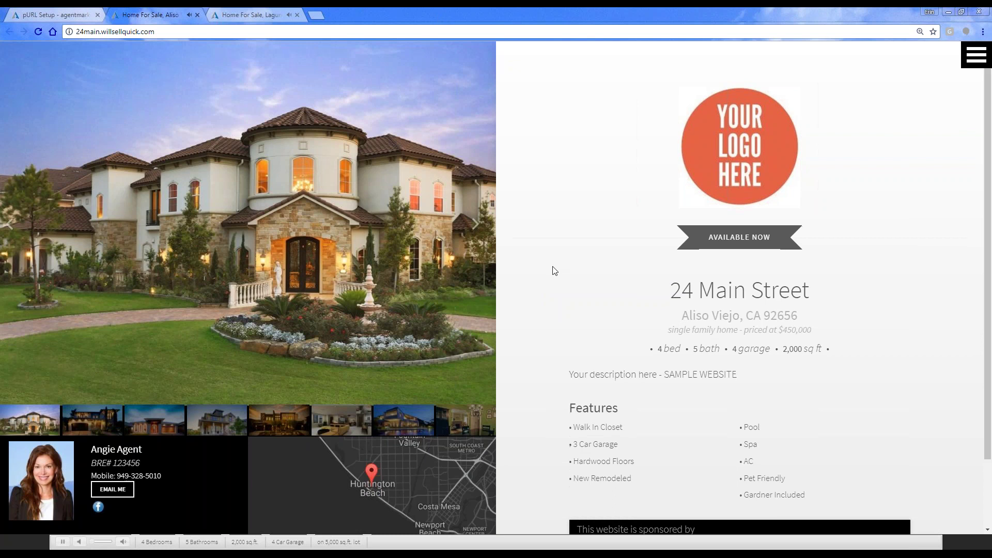
View the sample property websites for 24 Main Street and 980 California
{"action": "scroll", "coordinate": [552, 268], "scroll_direction": "down", "scroll_amount": 2}
{"action": "scroll", "coordinate": [553, 271], "scroll_direction": "up", "scroll_amount": 2}
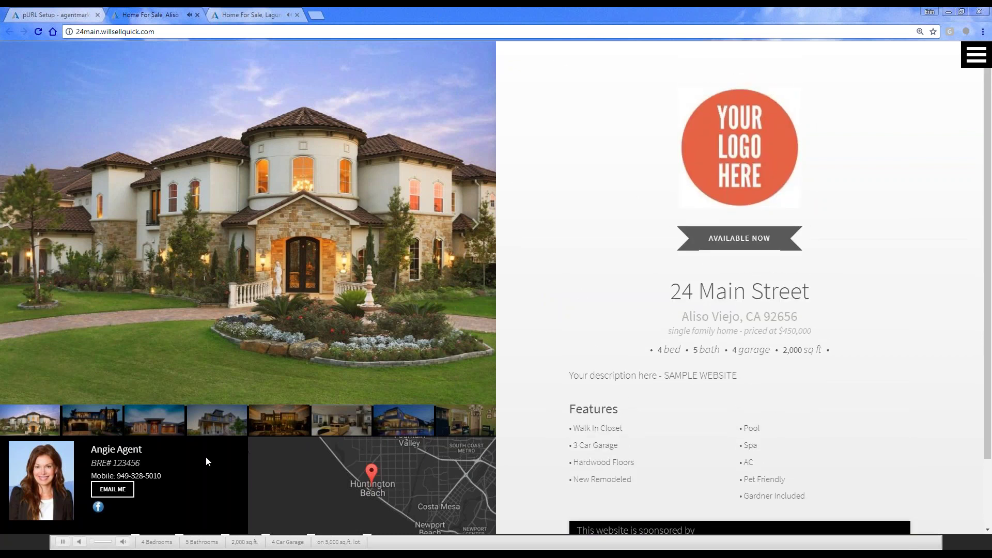
{"action": "left_click", "coordinate": [224, 8]}
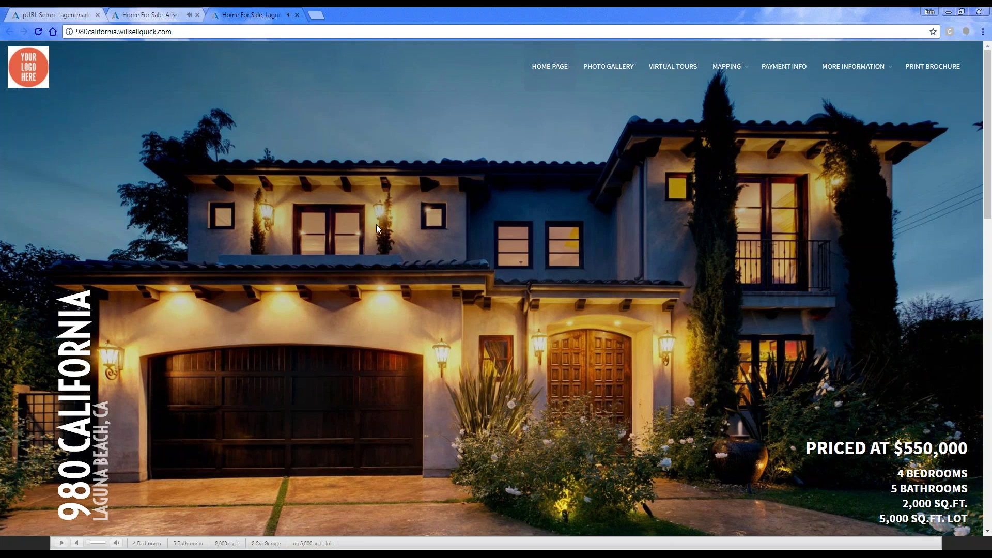
Go back to the agent account, list the property websites and open the 980 California property for editing
{"action": "left_click", "coordinate": [39, 15]}
{"action": "mouse_move", "coordinate": [62, 244]}
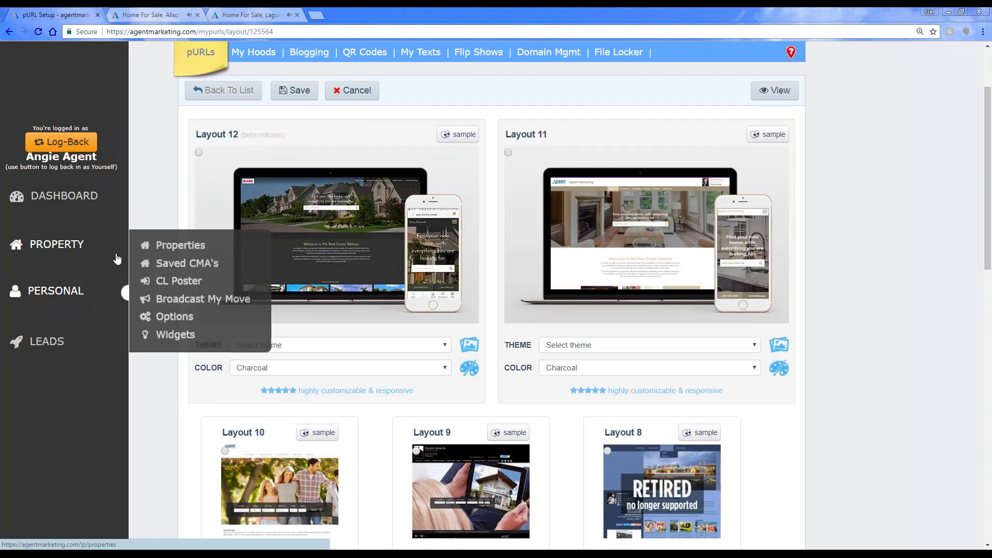
{"action": "left_click", "coordinate": [177, 247]}
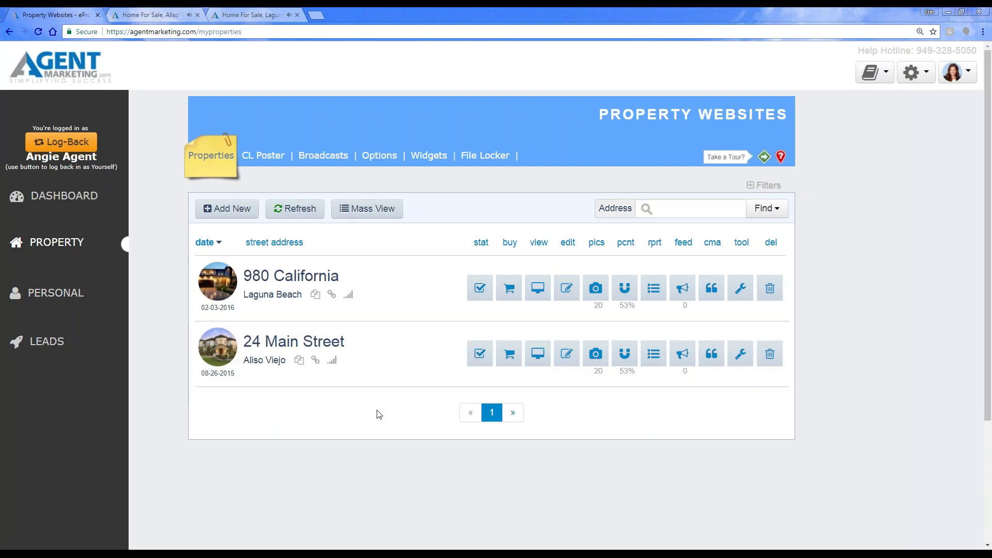
{"action": "left_click", "coordinate": [567, 289]}
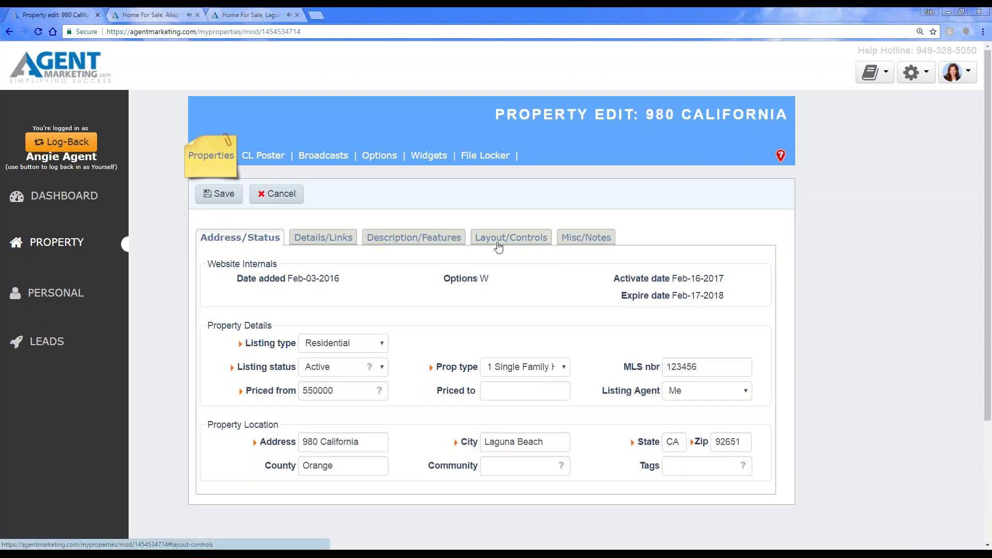
Examine the layout controls and the website layouts offered for the 980 California property
{"action": "left_click", "coordinate": [498, 247]}
{"action": "scroll", "coordinate": [376, 240], "scroll_direction": "down", "scroll_amount": 3}
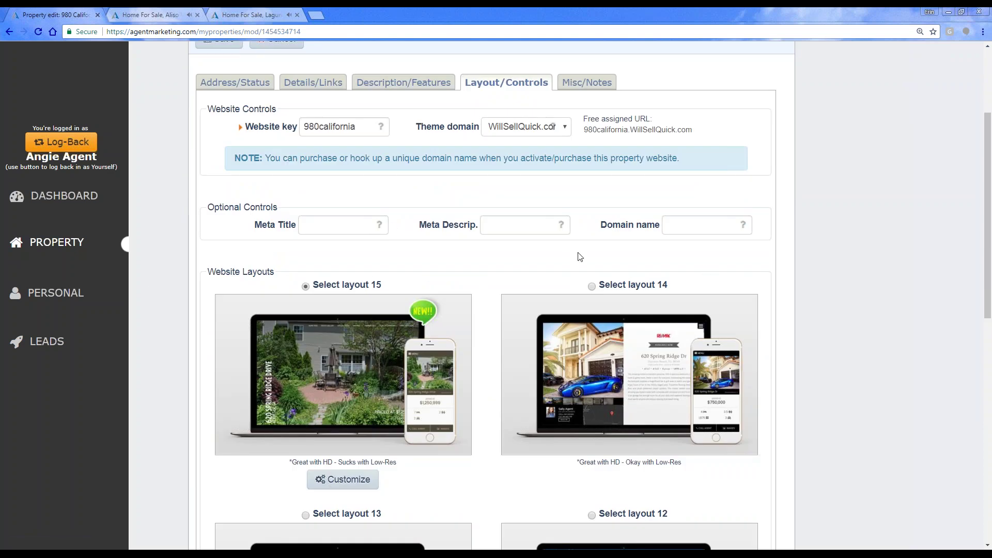
{"action": "scroll", "coordinate": [576, 257], "scroll_direction": "down", "scroll_amount": 4}
{"action": "scroll", "coordinate": [317, 198], "scroll_direction": "down", "scroll_amount": 3}
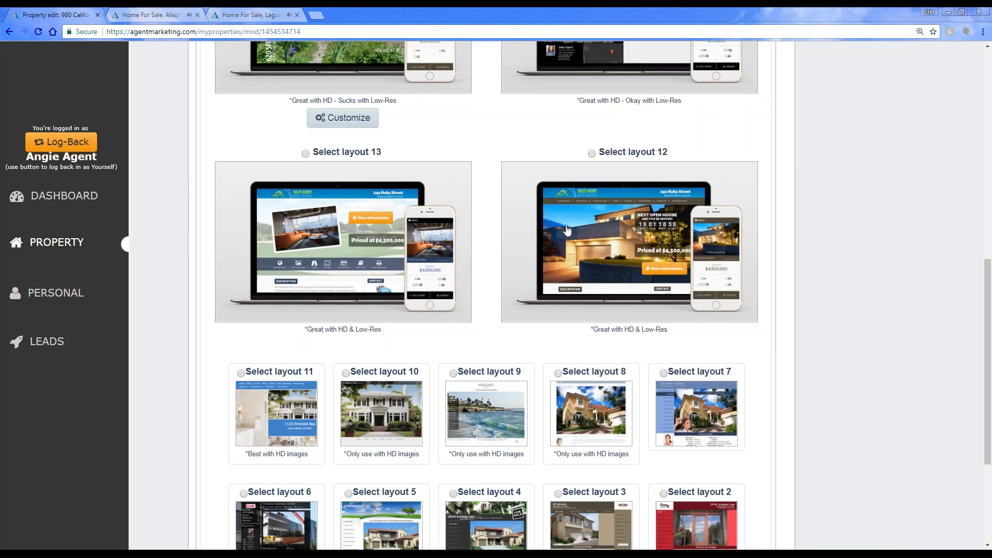
{"action": "scroll", "coordinate": [567, 230], "scroll_direction": "up", "scroll_amount": 3}
{"action": "scroll", "coordinate": [567, 230], "scroll_direction": "up", "scroll_amount": 7}
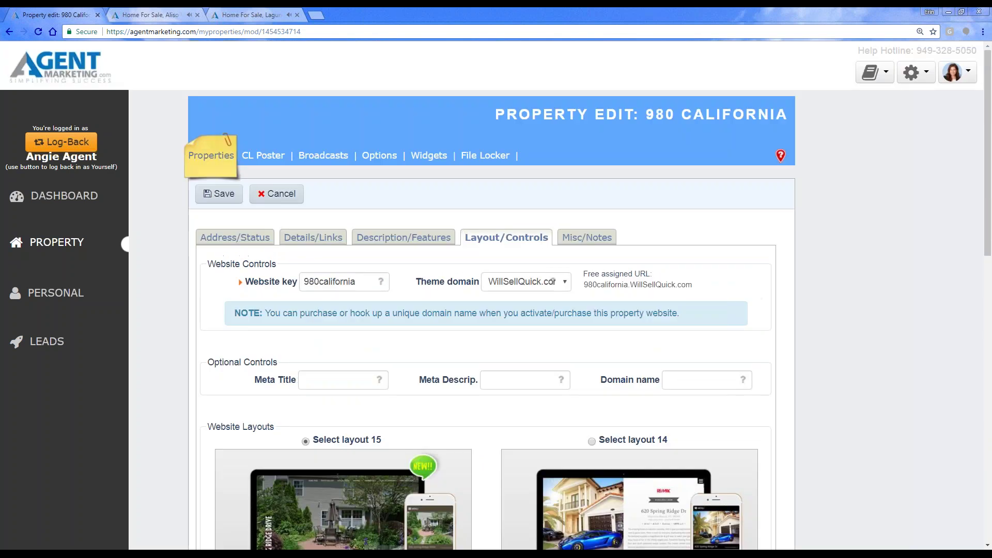
Go to the dashboard home page and open the Startup Checklist from the getting-started section
{"action": "mouse_move", "coordinate": [50, 207]}
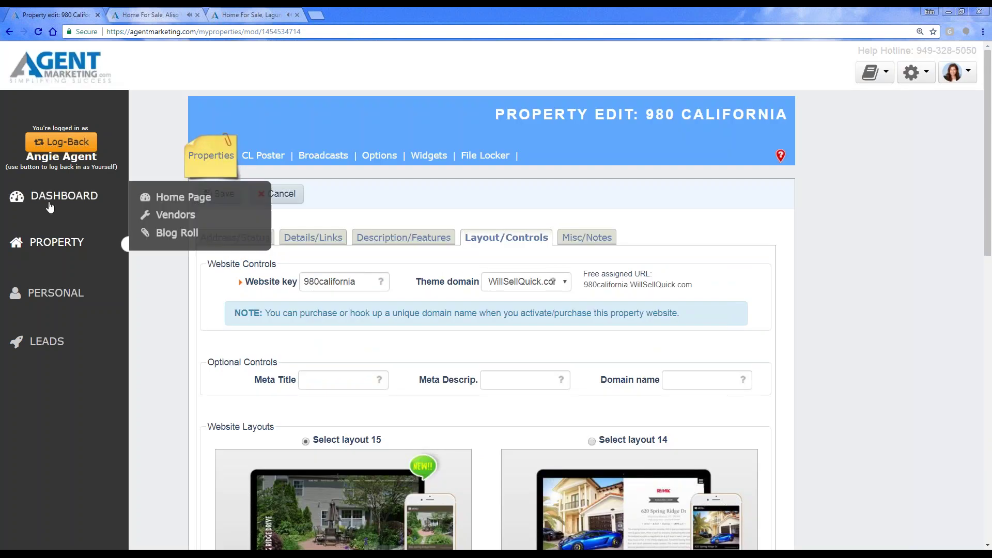
{"action": "left_click", "coordinate": [174, 202]}
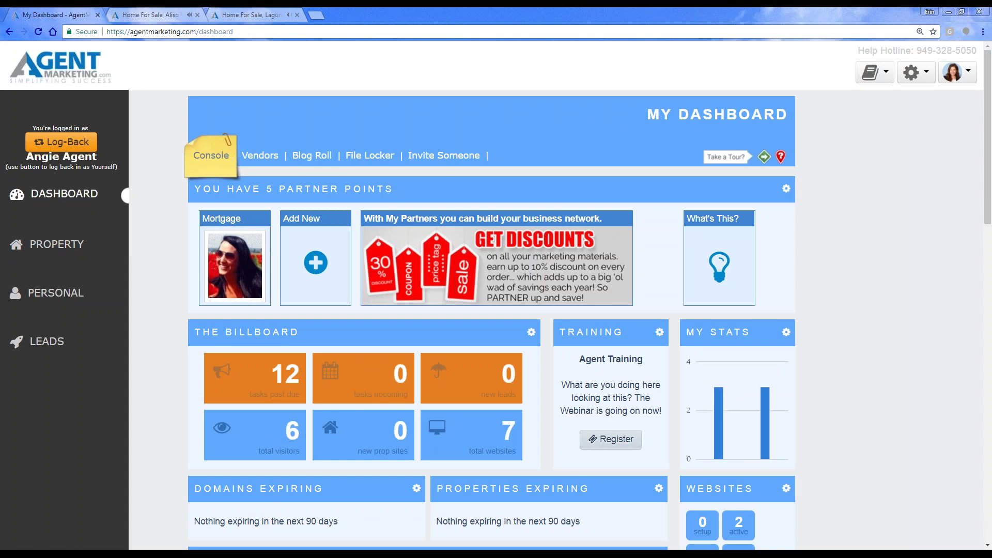
{"action": "scroll", "coordinate": [584, 294], "scroll_direction": "down", "scroll_amount": 12}
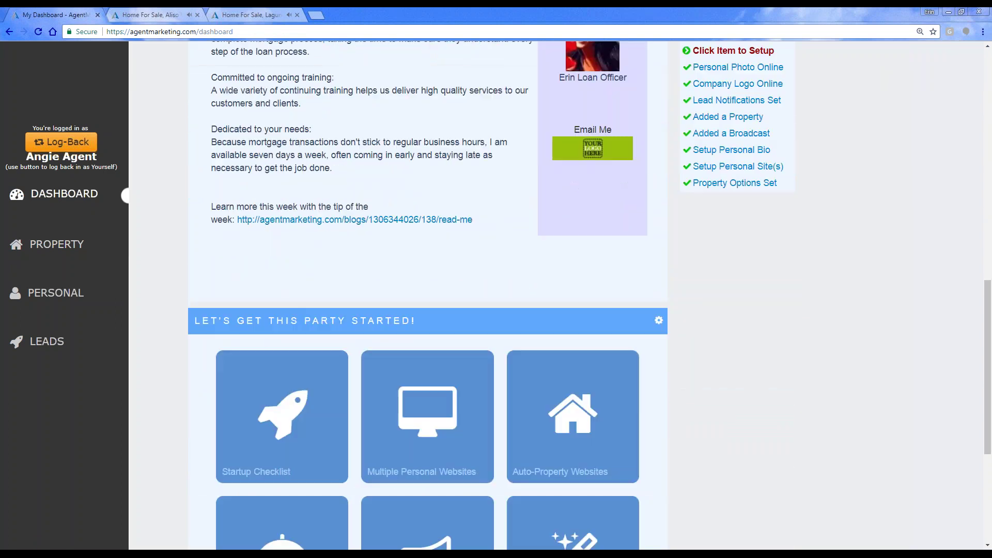
{"action": "scroll", "coordinate": [428, 295], "scroll_direction": "down", "scroll_amount": 3}
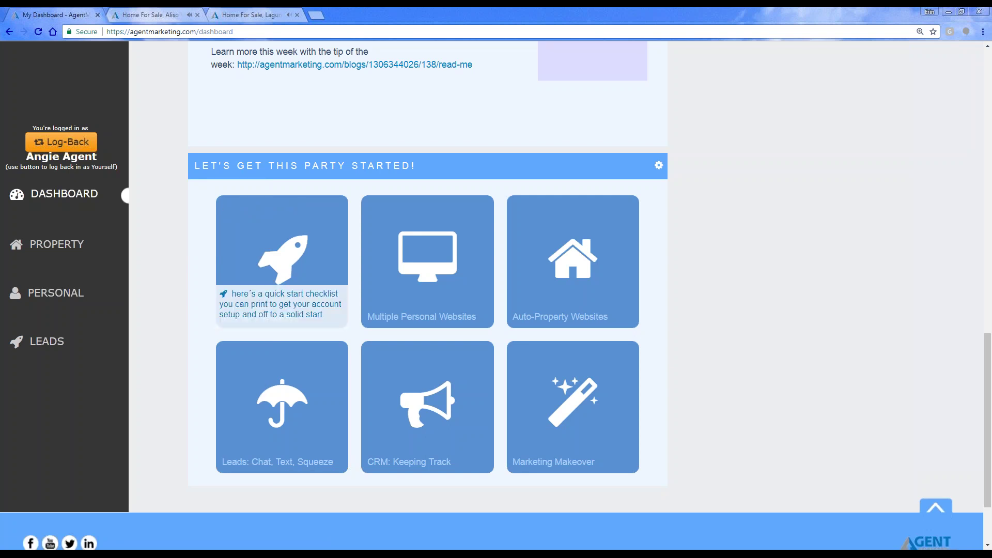
{"action": "left_click", "coordinate": [321, 258]}
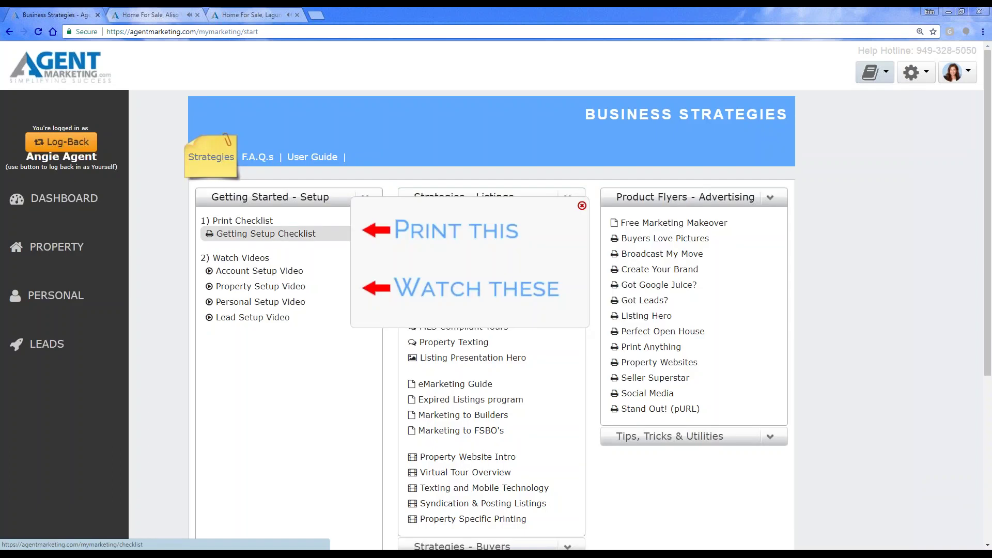
Open the printable Getting Setup Checklist, review the whole sheet and close it
{"action": "left_click", "coordinate": [279, 235]}
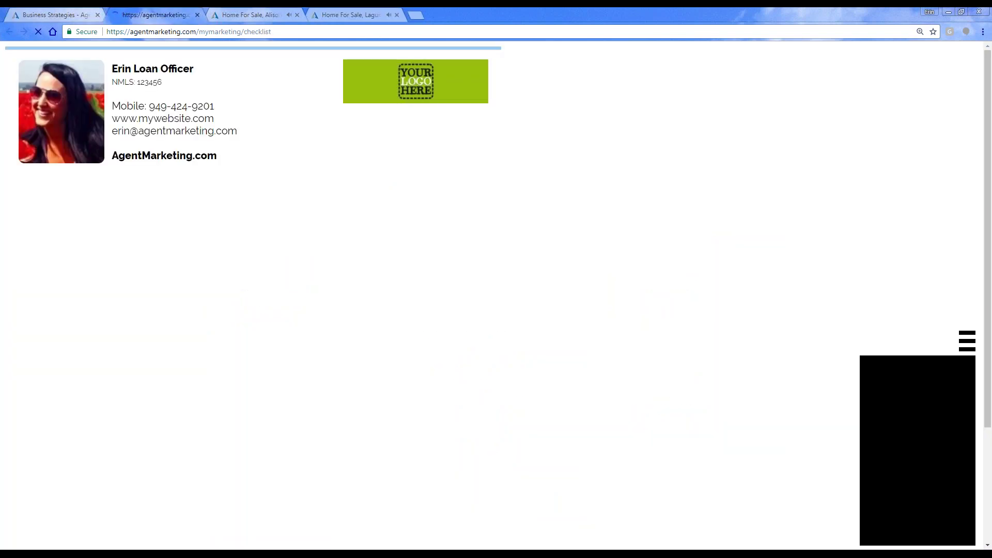
{"action": "key", "text": "ctrl+minus"}
{"action": "key", "text": "ctrl+minus"}
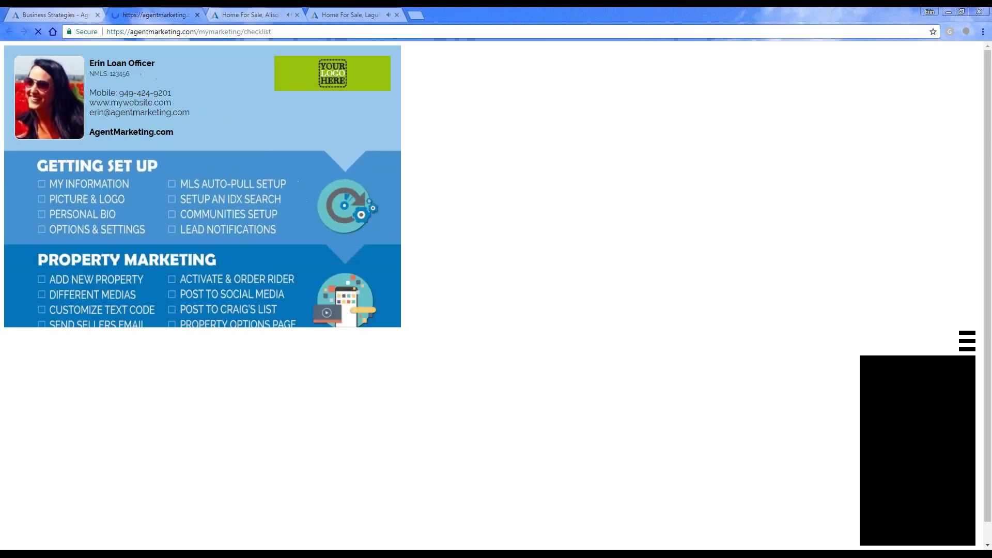
{"action": "key", "text": "ctrl+minus"}
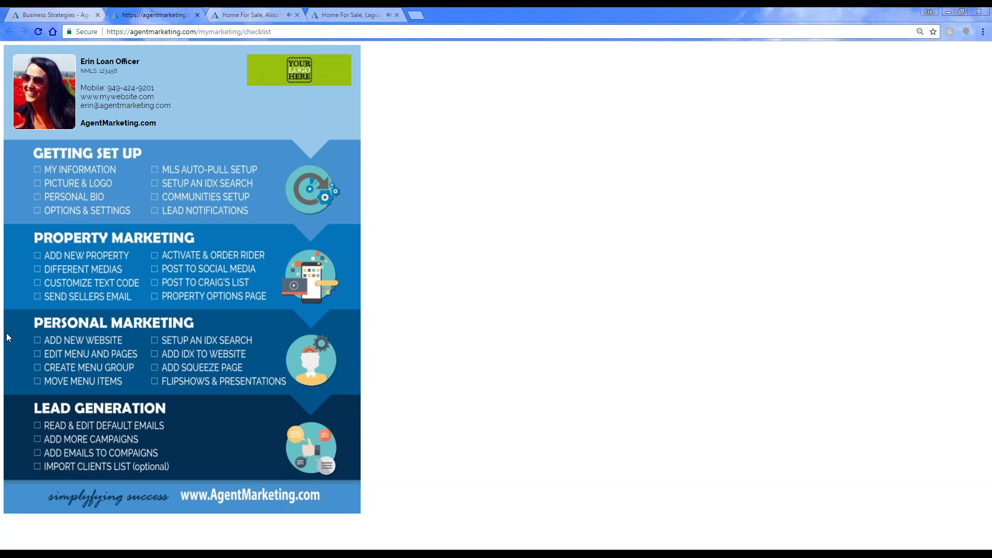
{"action": "left_click", "coordinate": [197, 15]}
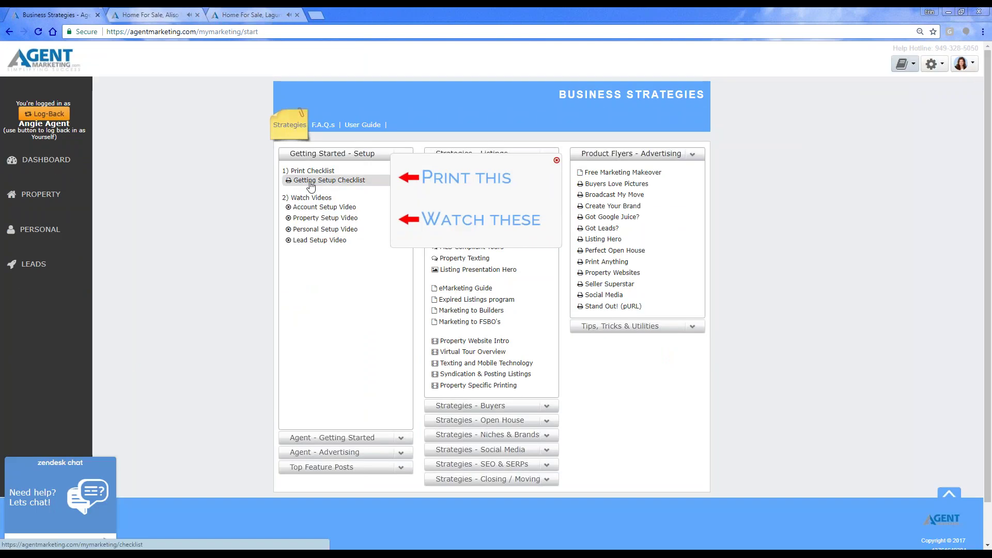
{"action": "key", "text": "ctrl+plus"}
{"action": "key", "text": "ctrl+plus"}
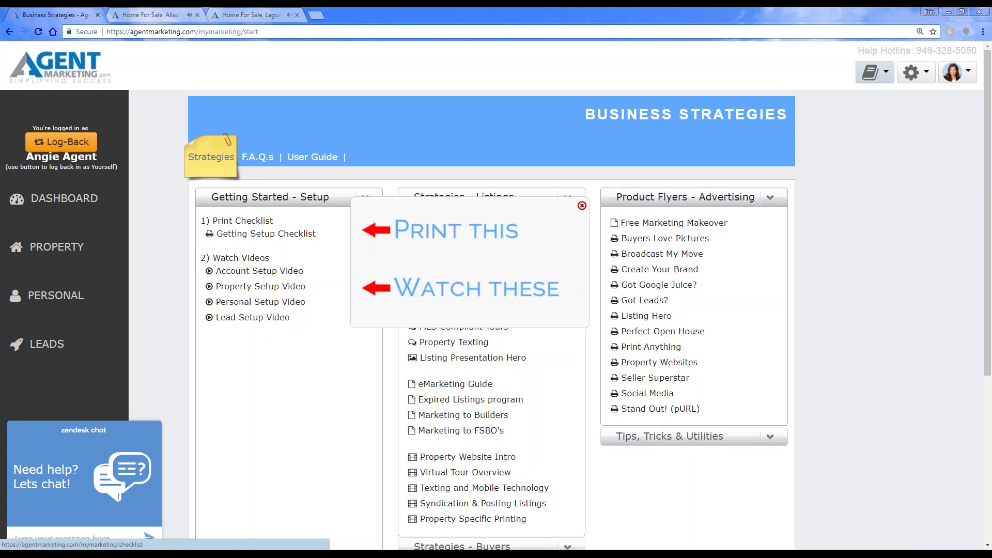
Return to the dashboard's Let's Get This Party Started section and close both sample property websites
{"action": "left_click", "coordinate": [48, 201]}
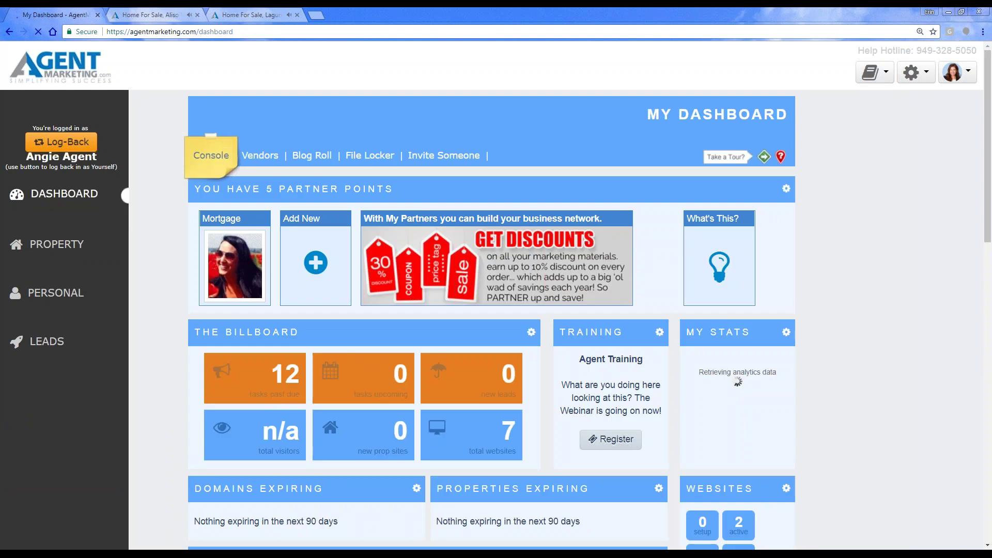
{"action": "mouse_move", "coordinate": [72, 201]}
{"action": "scroll", "coordinate": [145, 213], "scroll_direction": "down", "scroll_amount": 15}
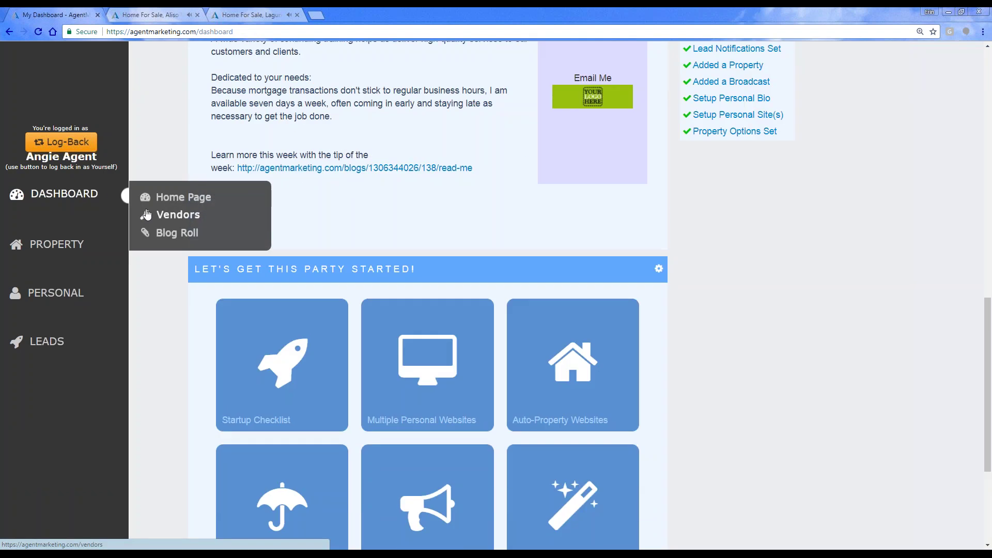
{"action": "scroll", "coordinate": [147, 215], "scroll_direction": "down", "scroll_amount": 2}
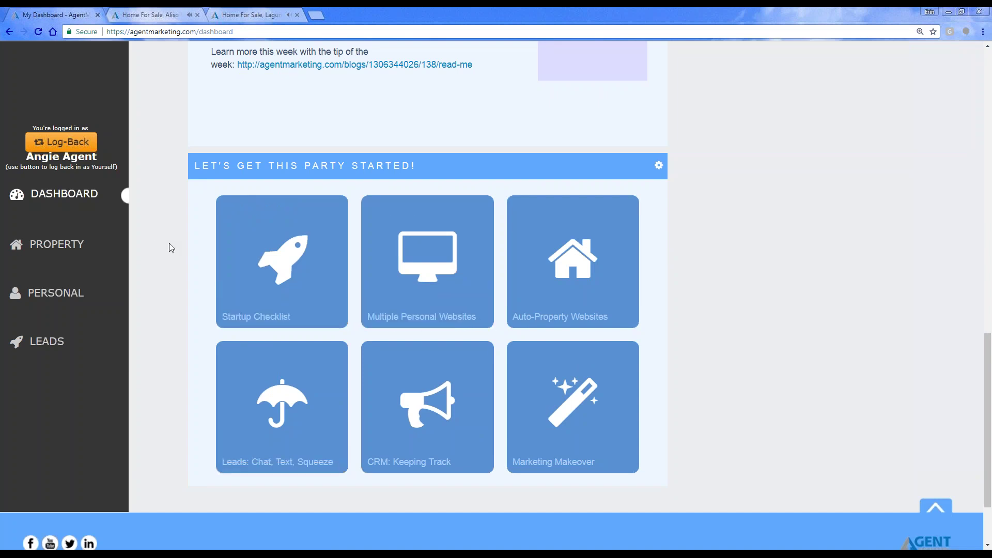
{"action": "left_click", "coordinate": [298, 15]}
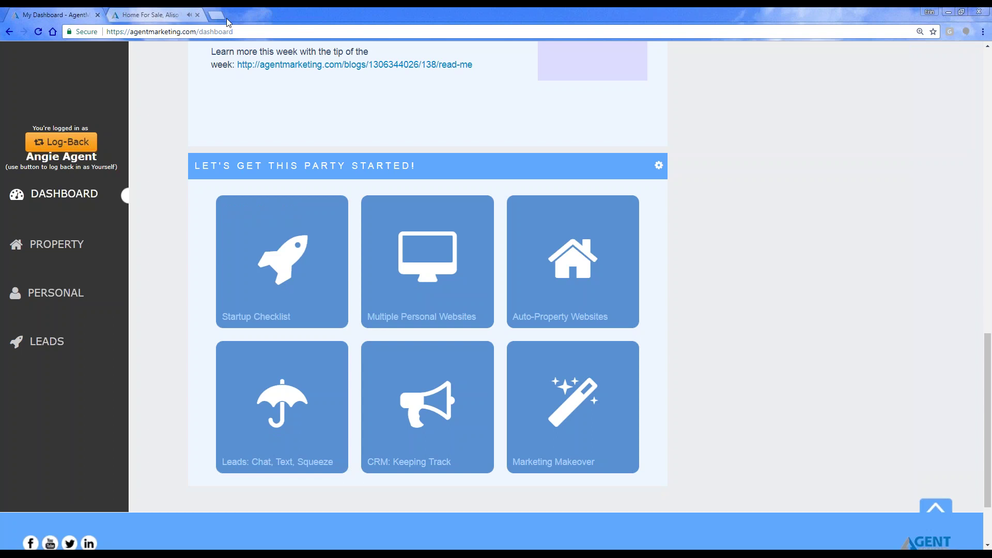
{"action": "left_click", "coordinate": [197, 14]}
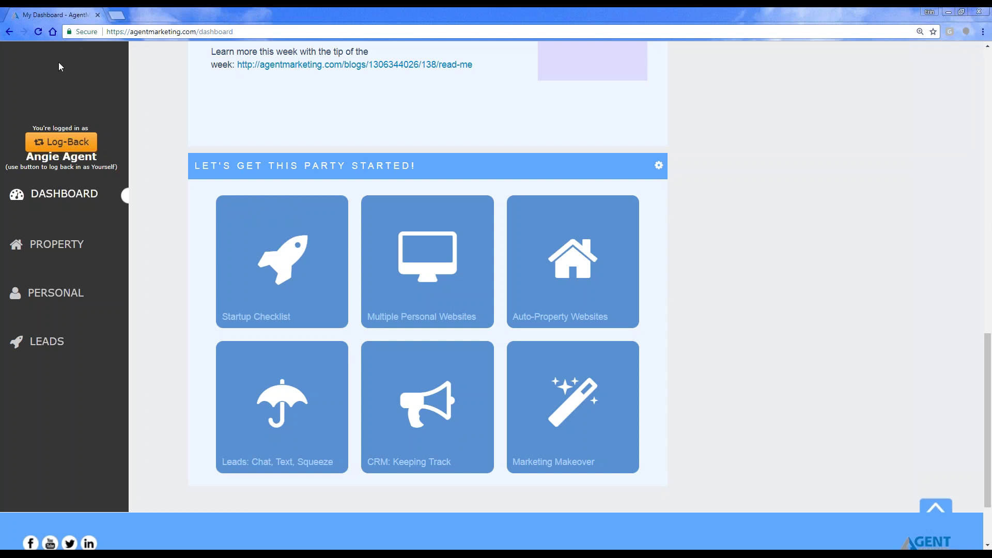
Open the Squeeze Pages section of the lead tools
{"action": "mouse_move", "coordinate": [86, 299]}
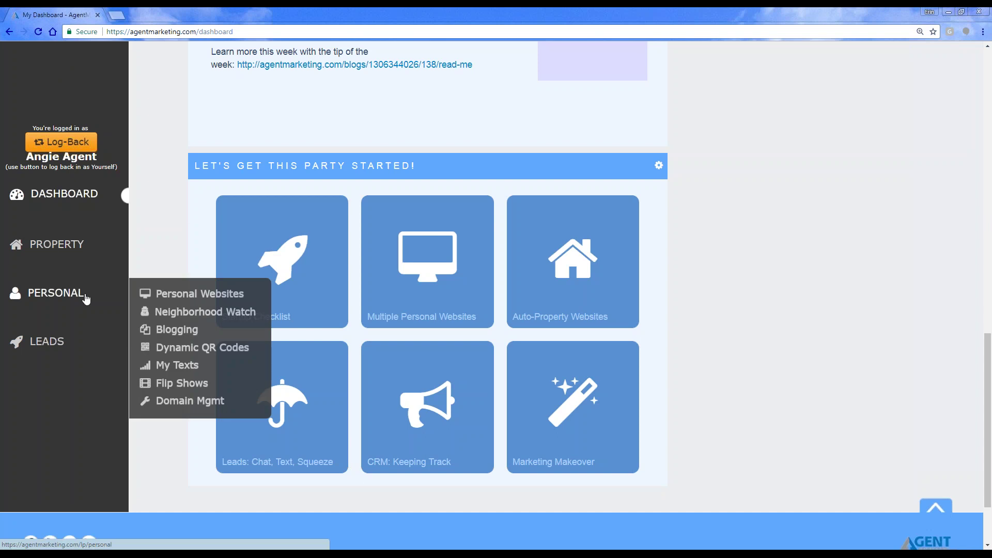
{"action": "mouse_move", "coordinate": [49, 348]}
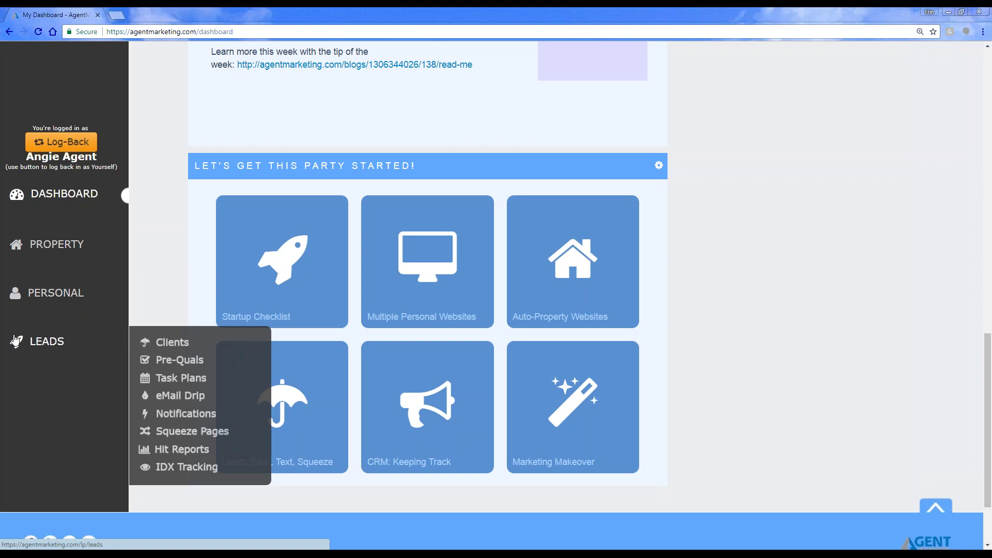
{"action": "left_click", "coordinate": [163, 436]}
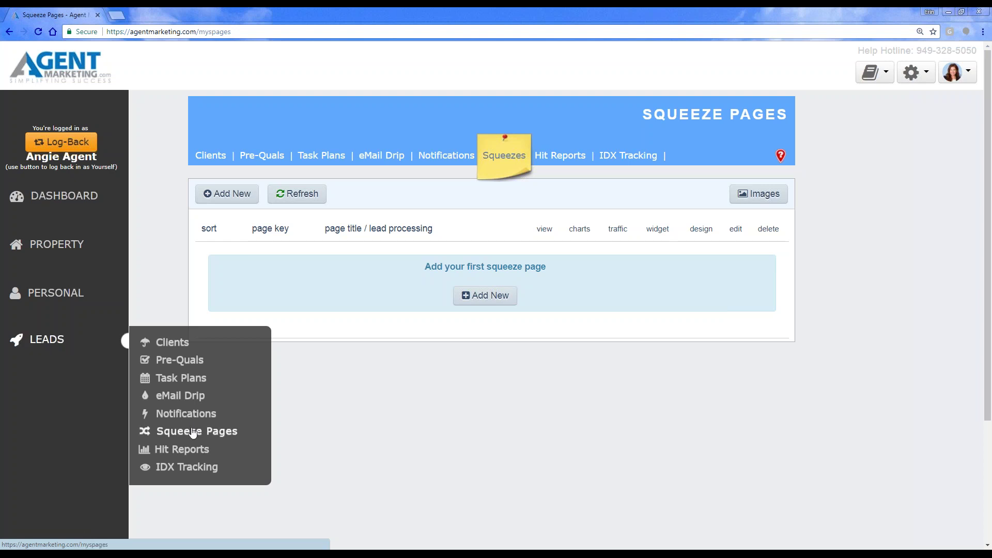
{"action": "left_click", "coordinate": [223, 433]}
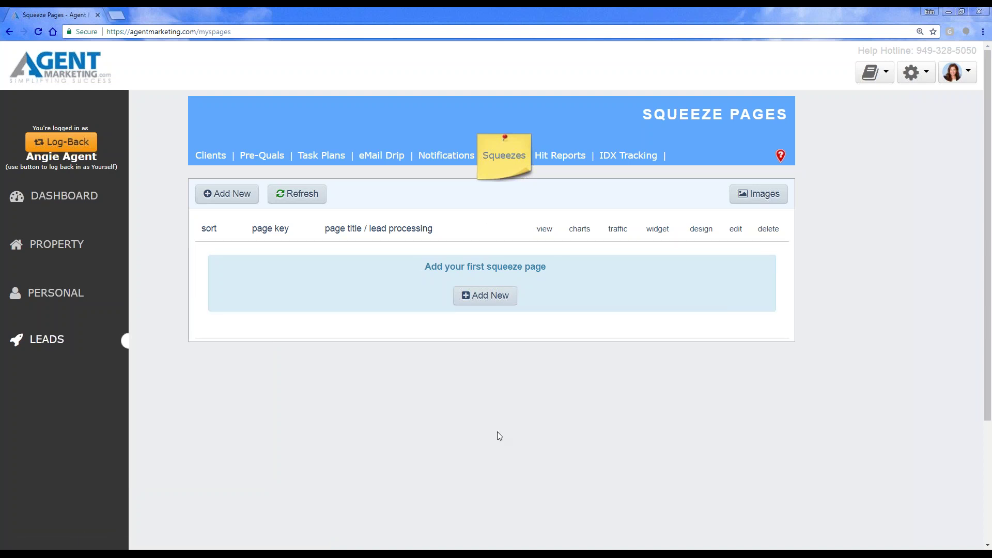
Start a new squeeze page using the General Purpose template
{"action": "left_click", "coordinate": [226, 200]}
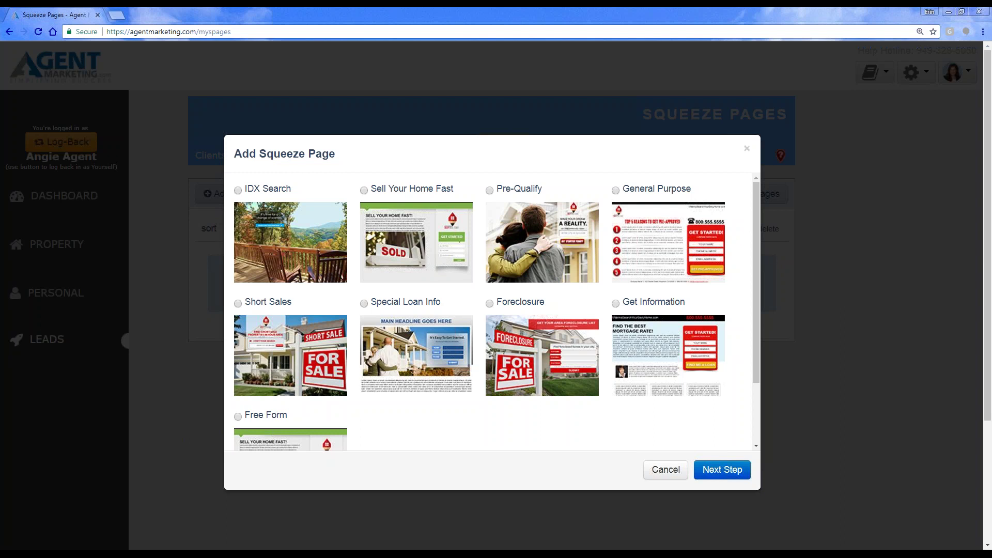
{"action": "left_click", "coordinate": [615, 192]}
{"action": "left_click", "coordinate": [716, 473]}
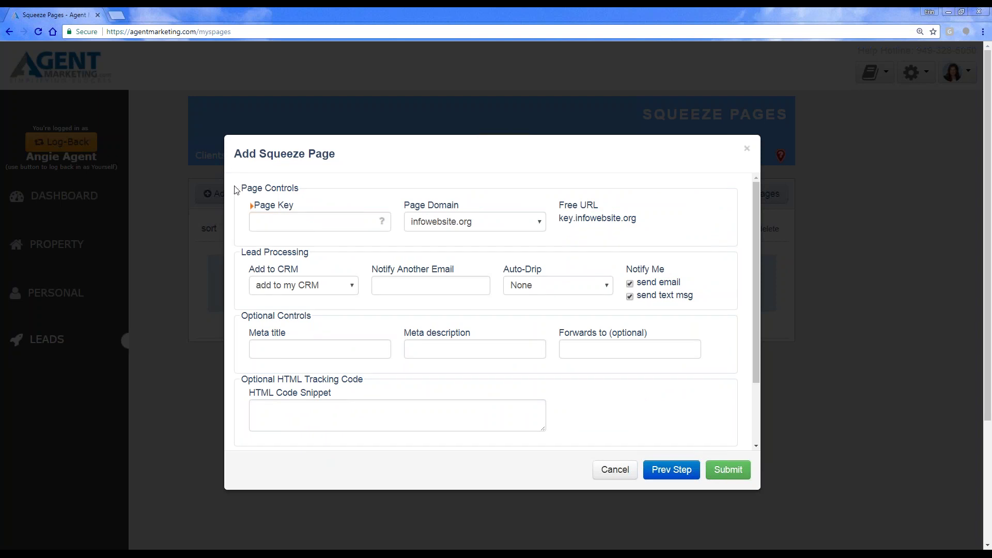
Set the squeeze page's key to sample1, its domain to infowebsite.org and its CRM option to add to my CRM
{"action": "left_click", "coordinate": [254, 215]}
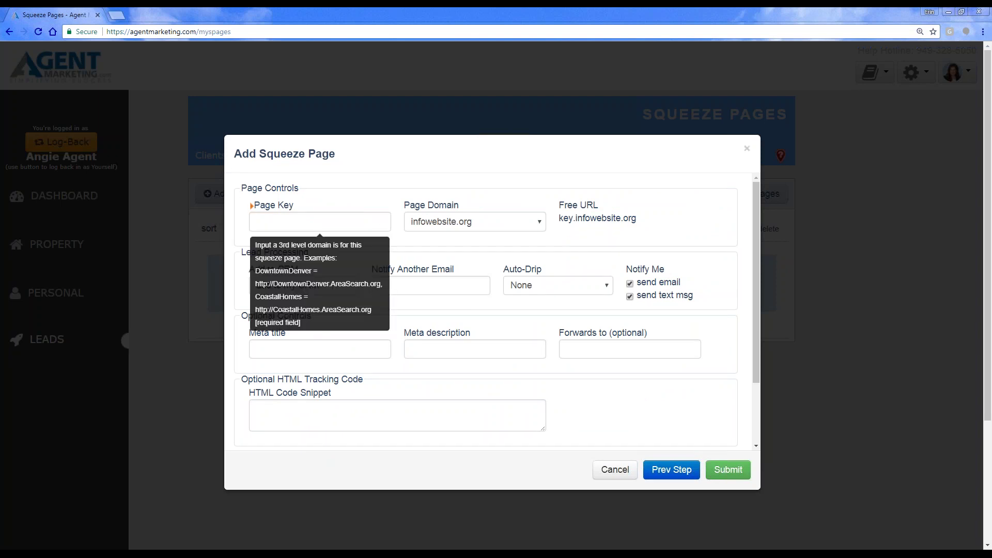
{"action": "left_click", "coordinate": [263, 226]}
{"action": "type", "text": "sample1"}
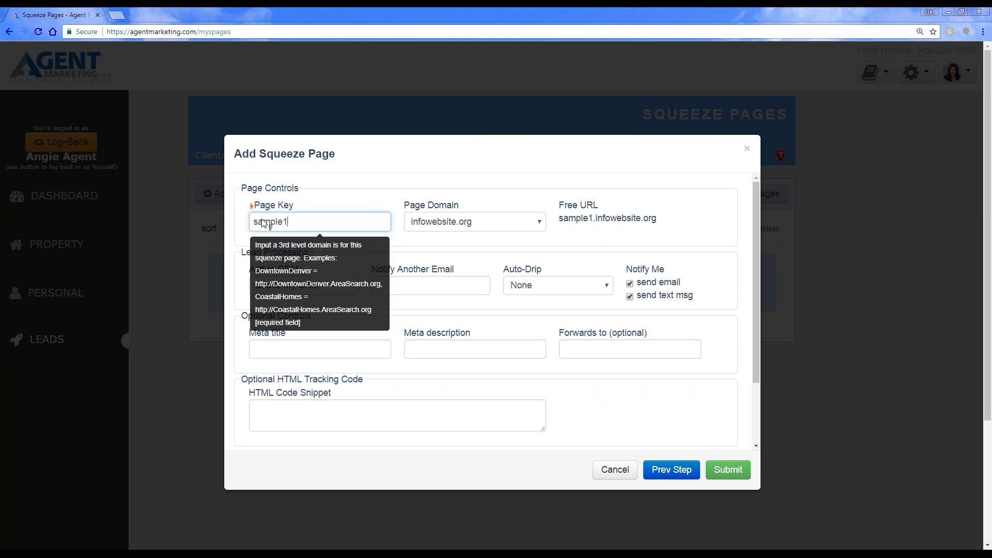
{"action": "left_click", "coordinate": [390, 175]}
{"action": "left_click", "coordinate": [457, 222]}
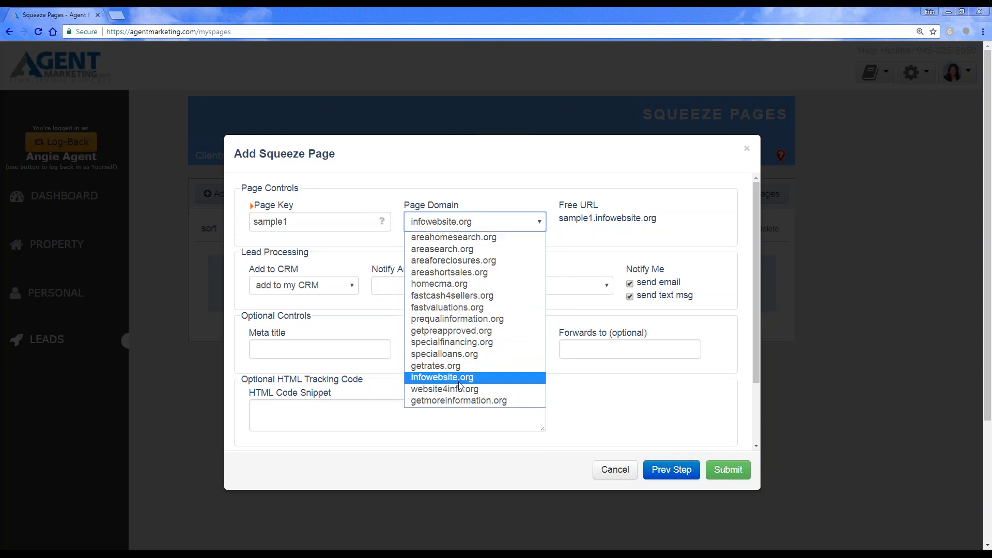
{"action": "left_click", "coordinate": [416, 379]}
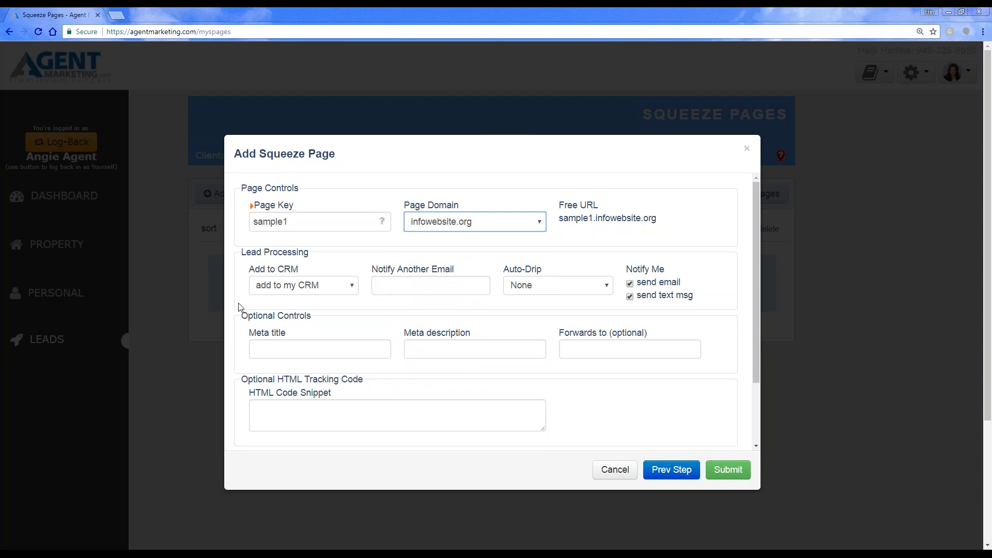
{"action": "left_click", "coordinate": [318, 288]}
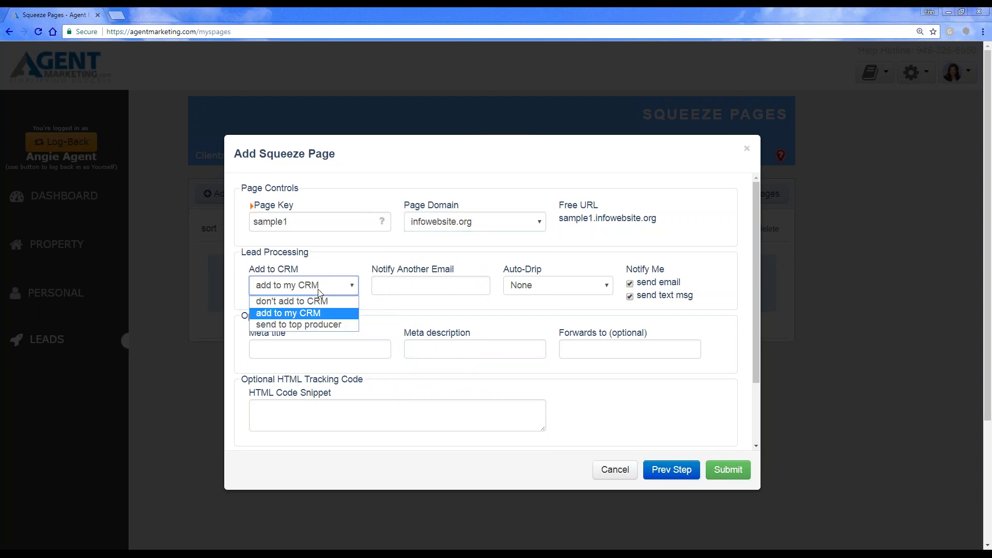
{"action": "left_click", "coordinate": [292, 313]}
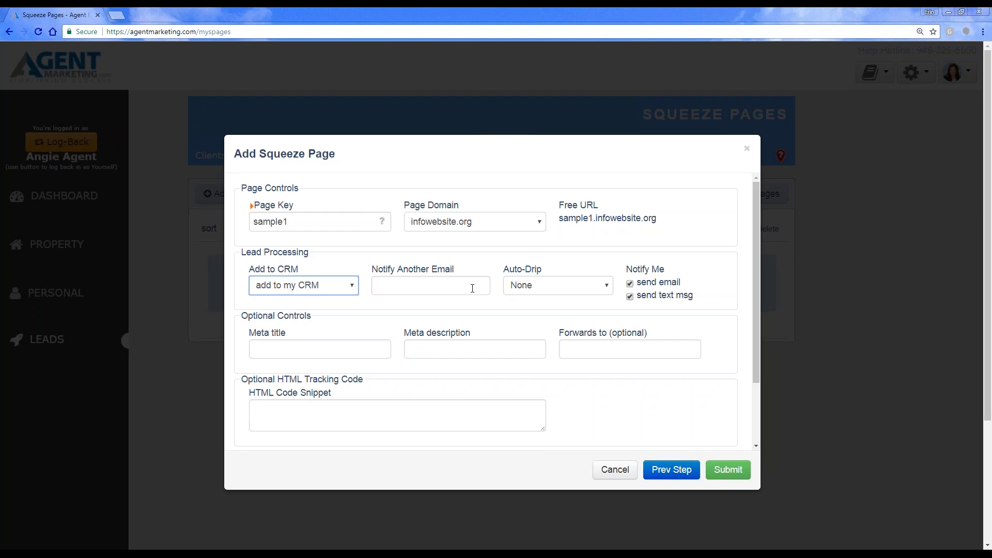
Check the Auto-Drip campaign options, leave it at None, and submit the new squeeze page
{"action": "left_click", "coordinate": [528, 291]}
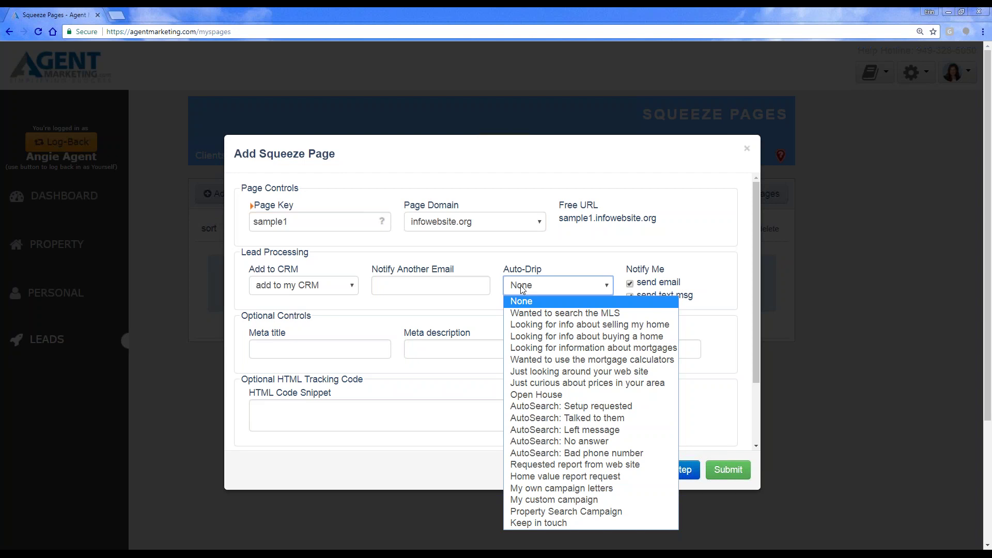
{"action": "left_click", "coordinate": [647, 266]}
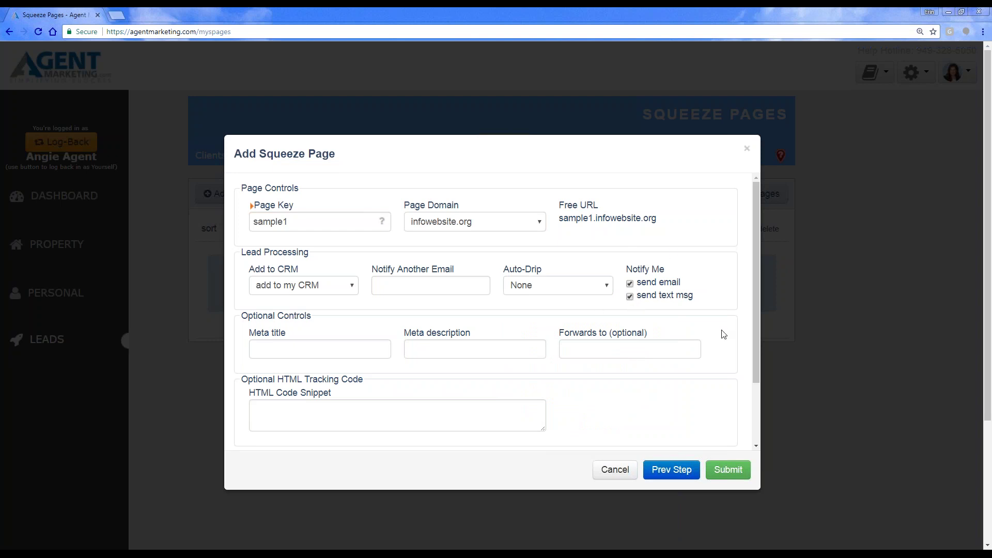
{"action": "scroll", "coordinate": [724, 335], "scroll_direction": "down", "scroll_amount": 1}
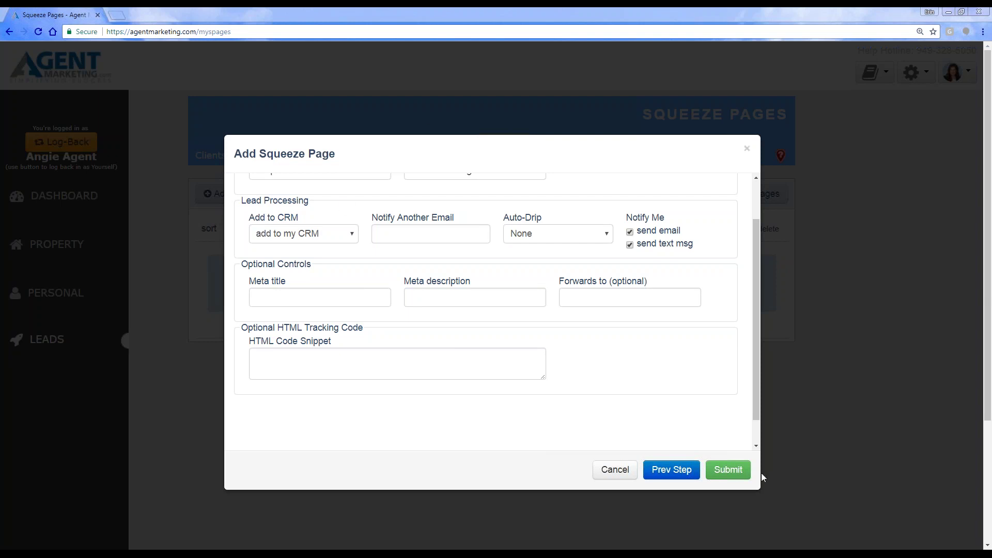
{"action": "left_click", "coordinate": [720, 482]}
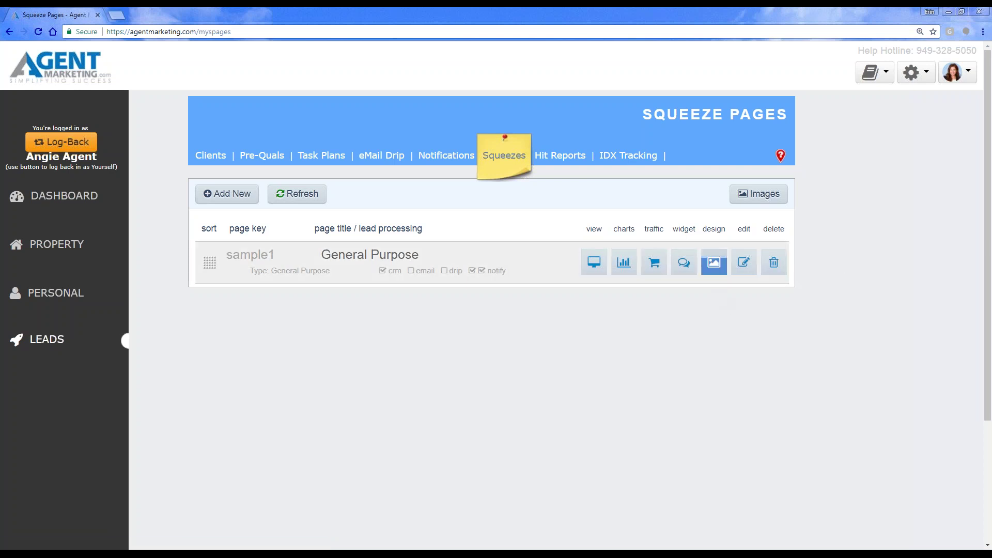
Open the sample1 page's design builder and delete the second section's heading, "Sell Your Property First, Then Buy the House."
{"action": "left_click", "coordinate": [713, 263]}
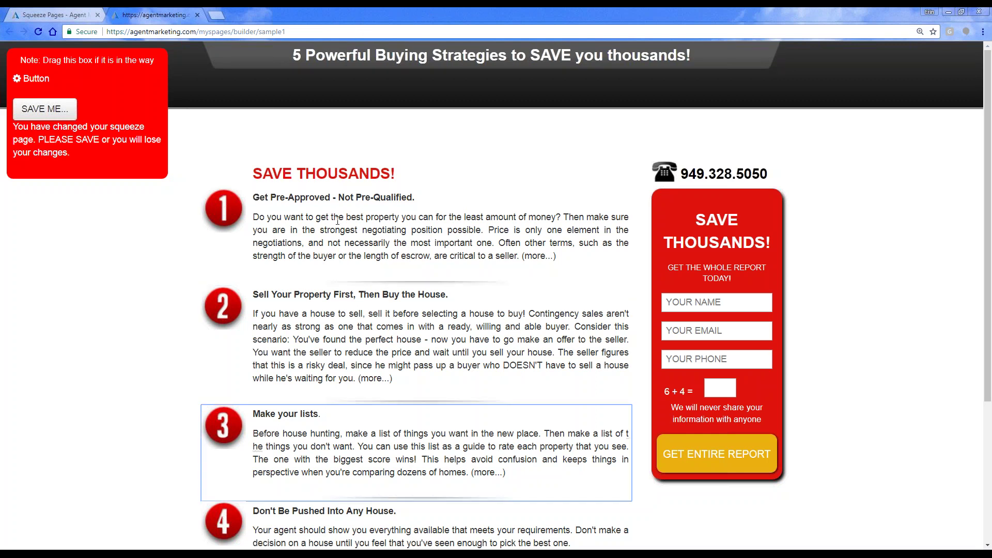
{"action": "left_click", "coordinate": [325, 173]}
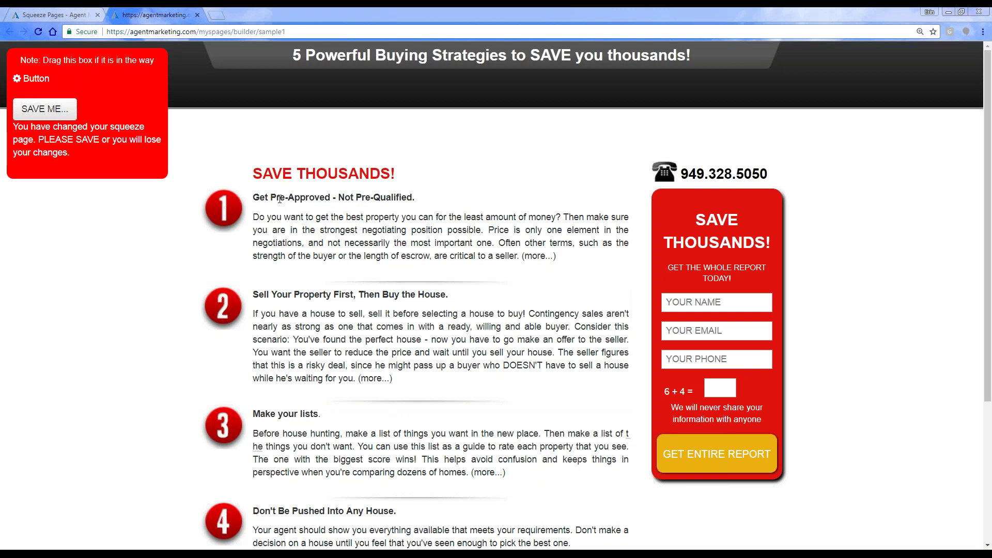
{"action": "left_click", "coordinate": [288, 294]}
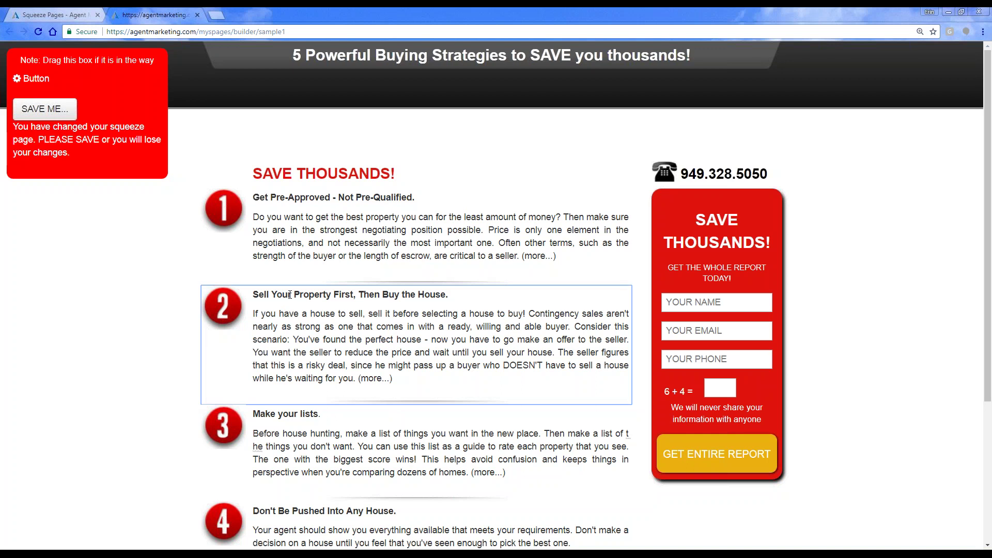
{"action": "left_click_drag", "start_coordinate": [471, 295], "coordinate": [253, 292]}
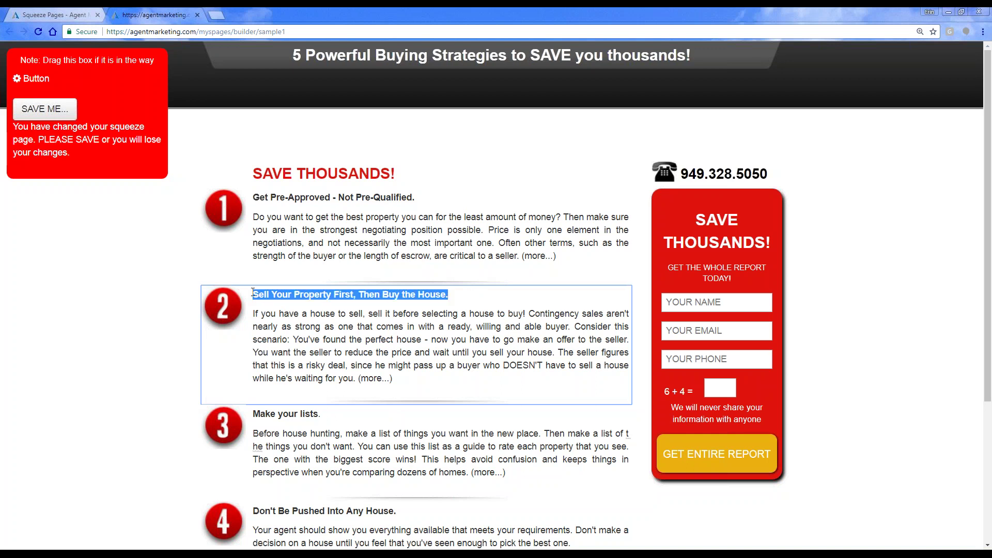
{"action": "key", "text": "BackSpace"}
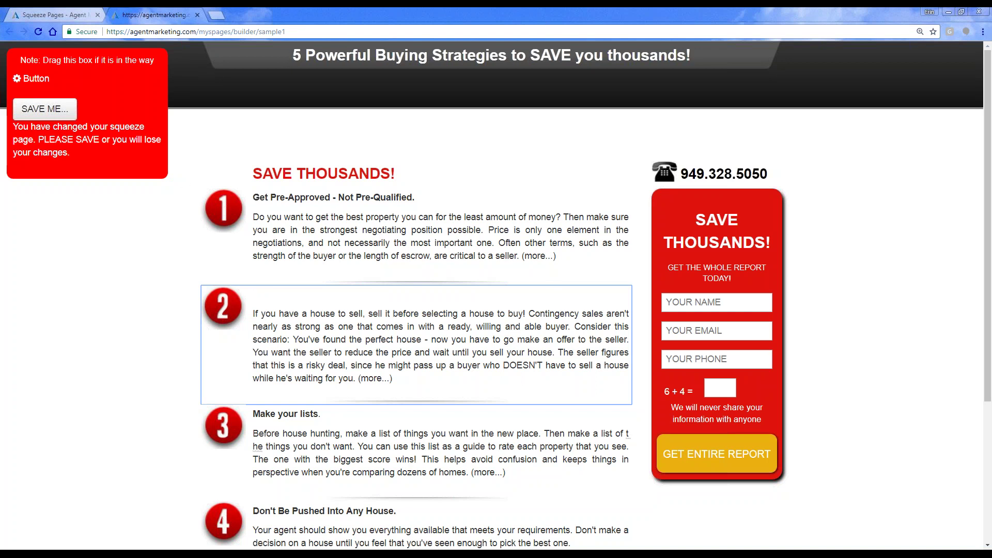
Look through the five numbered sections of the squeeze page and place the cursor in them to check they are editable
{"action": "scroll", "coordinate": [366, 334], "scroll_direction": "down", "scroll_amount": 4}
{"action": "scroll", "coordinate": [268, 358], "scroll_direction": "up", "scroll_amount": 4}
{"action": "scroll", "coordinate": [325, 111], "scroll_direction": "down", "scroll_amount": 4}
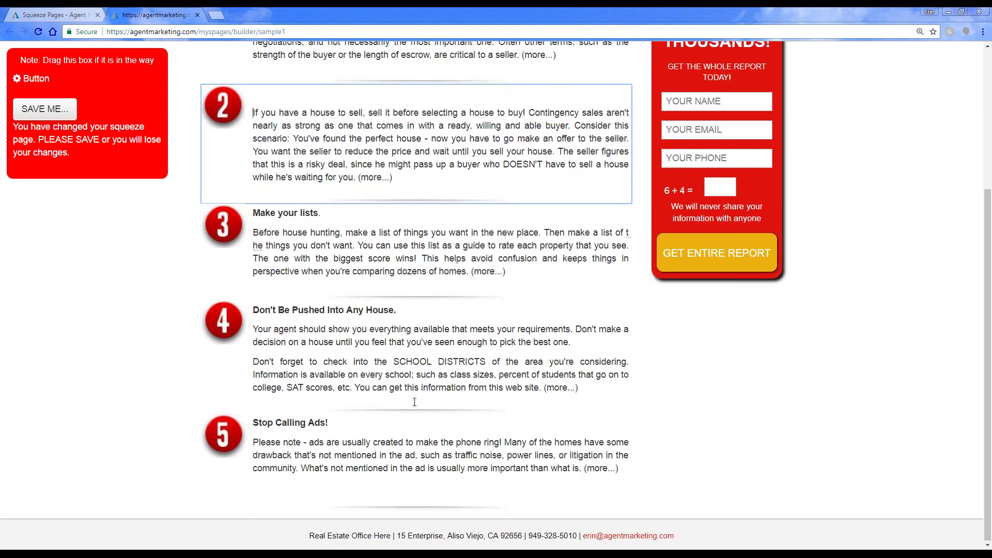
{"action": "scroll", "coordinate": [429, 413], "scroll_direction": "up", "scroll_amount": 2}
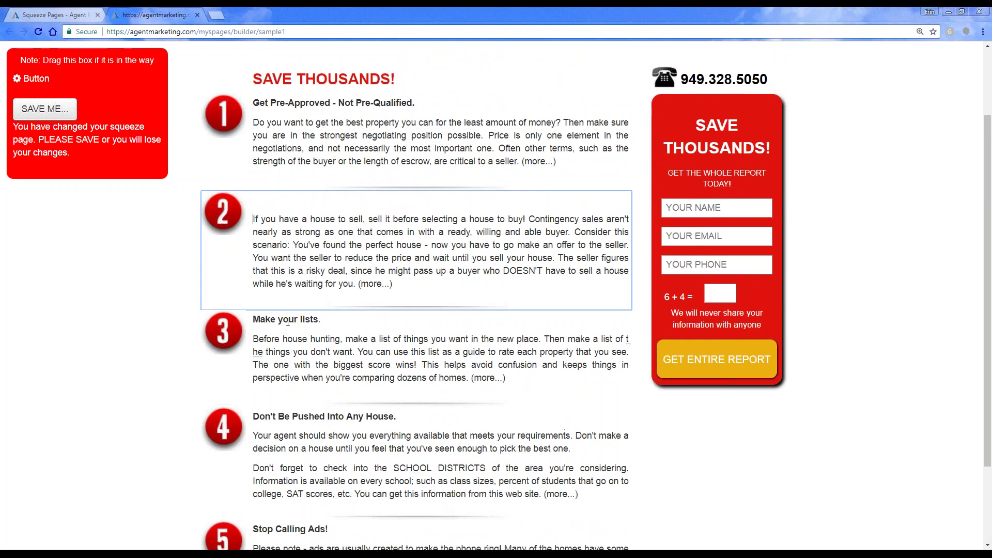
{"action": "scroll", "coordinate": [331, 212], "scroll_direction": "up", "scroll_amount": 2}
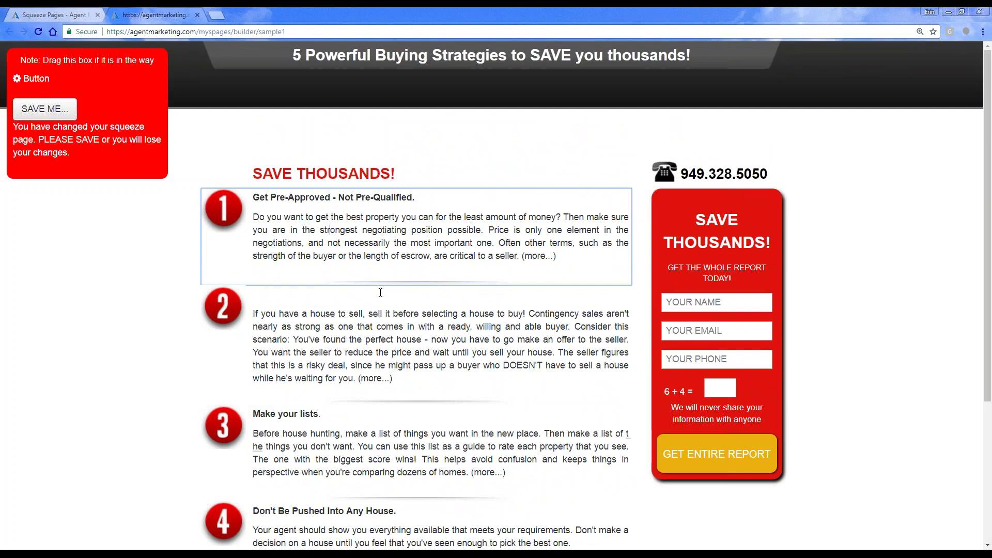
{"action": "left_click", "coordinate": [226, 269]}
{"action": "left_click", "coordinate": [215, 424]}
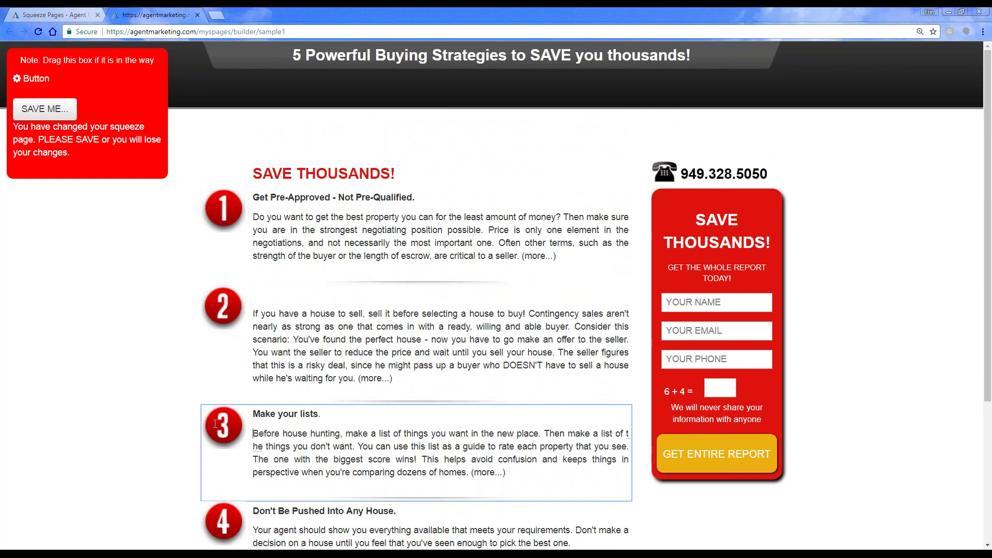
{"action": "left_click", "coordinate": [235, 523]}
{"action": "left_click", "coordinate": [216, 437]}
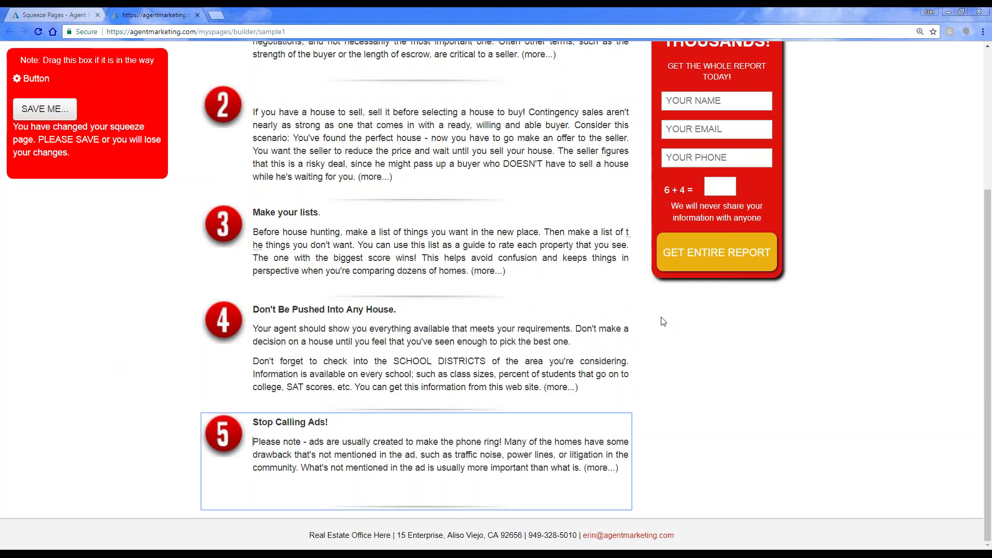
{"action": "scroll", "coordinate": [522, 547], "scroll_direction": "up", "scroll_amount": 4}
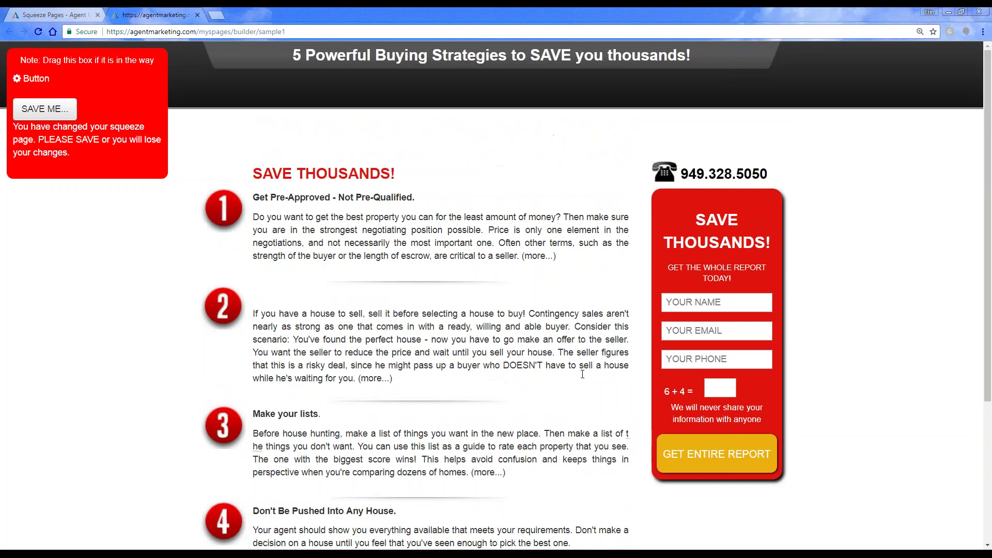
Delete everything after the number 5 in the squeeze page's main headline
{"action": "left_click", "coordinate": [294, 53]}
{"action": "key", "text": "ctrl+shift+Right"}
{"action": "key", "text": "ctrl+shift+Right"}
{"action": "key", "text": "ctrl+shift+Right"}
{"action": "key", "text": "ctrl+shift+Right"}
{"action": "key", "text": "ctrl+shift+Right"}
{"action": "key", "text": "ctrl+shift+Right"}
{"action": "key", "text": "ctrl+shift+Right"}
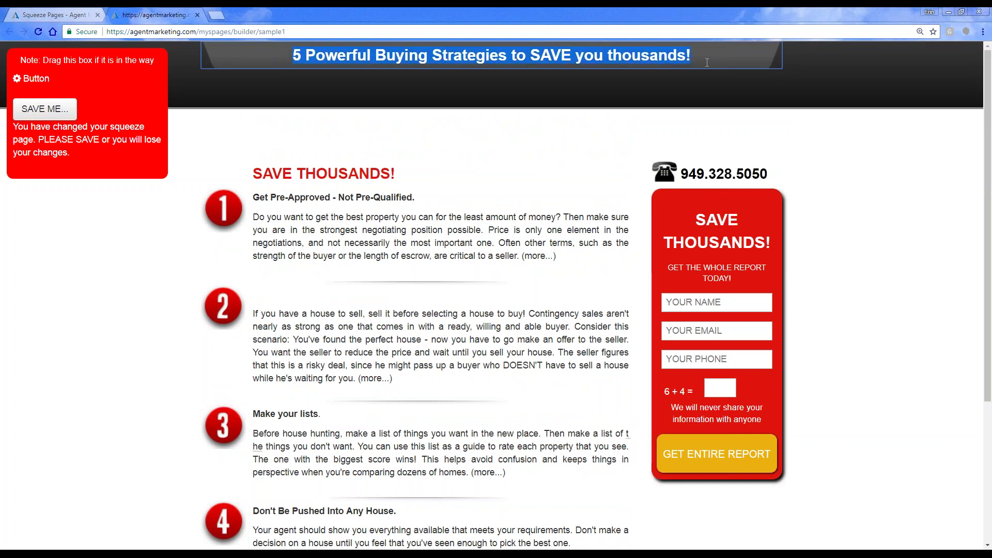
{"action": "left_click_drag", "start_coordinate": [292, 55], "coordinate": [434, 52]}
{"action": "left_click", "coordinate": [433, 51]}
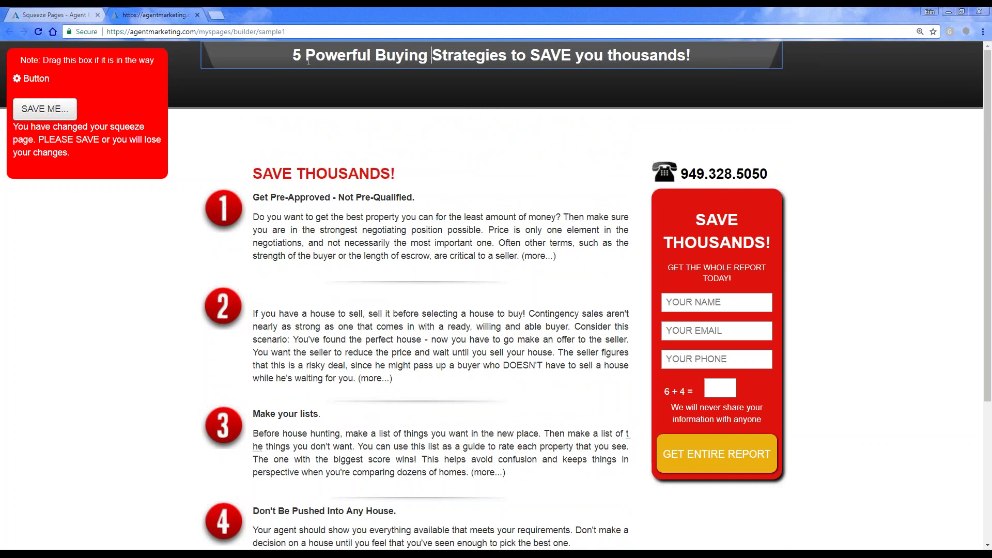
{"action": "left_click_drag", "start_coordinate": [306, 55], "coordinate": [736, 66]}
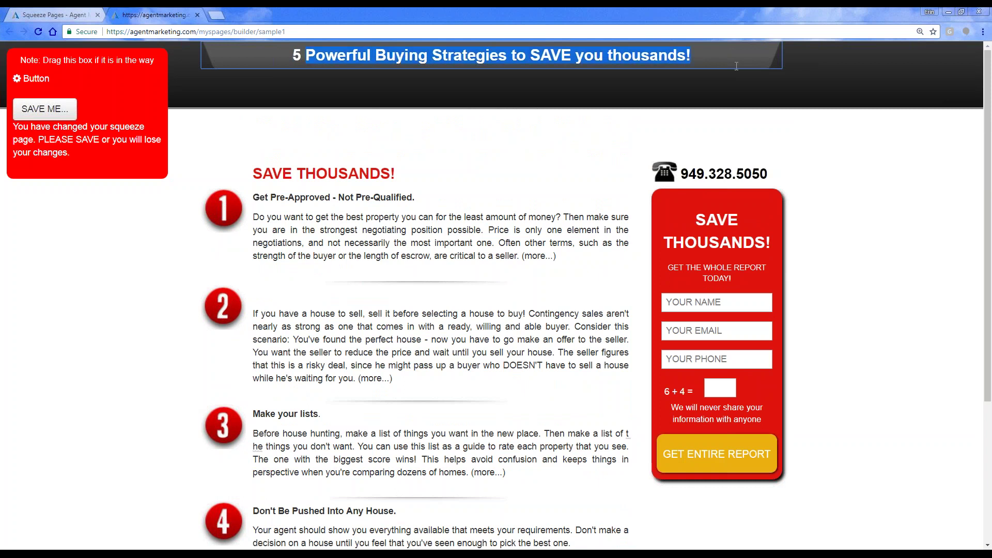
{"action": "key", "text": "BackSpace"}
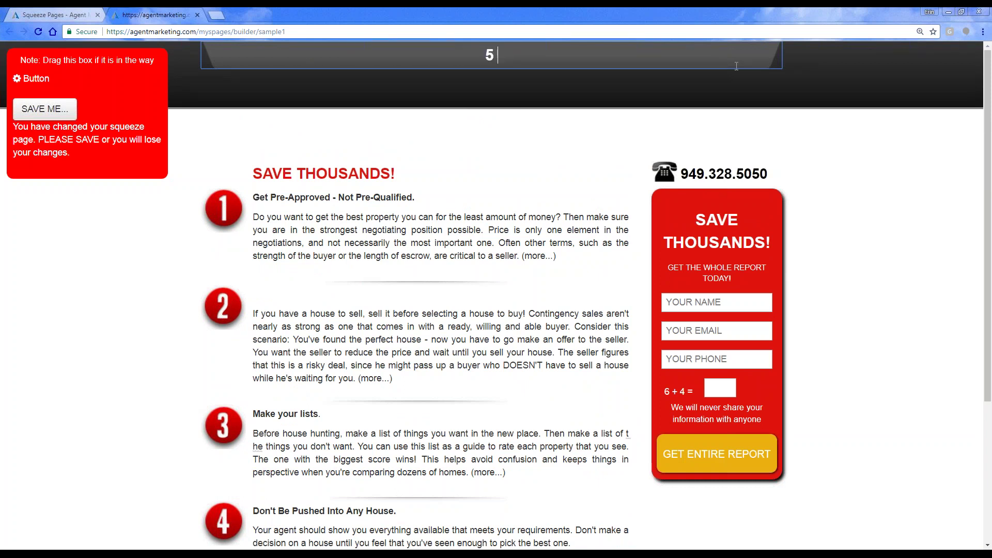
Complete the main headline so it reads "5 Reasons Why I should Be Your Realtor"
{"action": "type", "text": "rea"}
{"action": "key", "text": "BackSpace"}
{"action": "key", "text": "BackSpace"}
{"action": "key", "text": "BackSpace"}
{"action": "type", "text": "Reasons "}
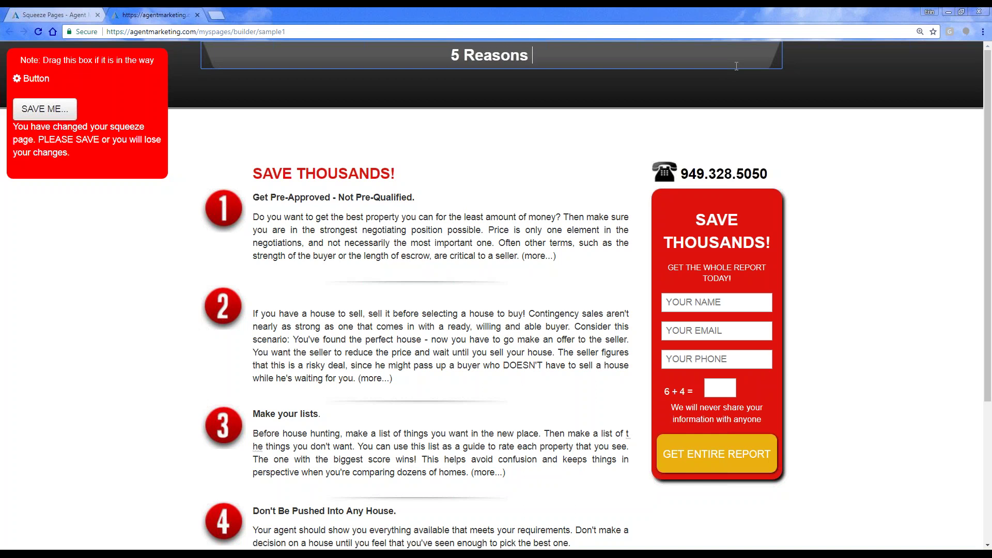
{"action": "type", "text": "Why I should be"}
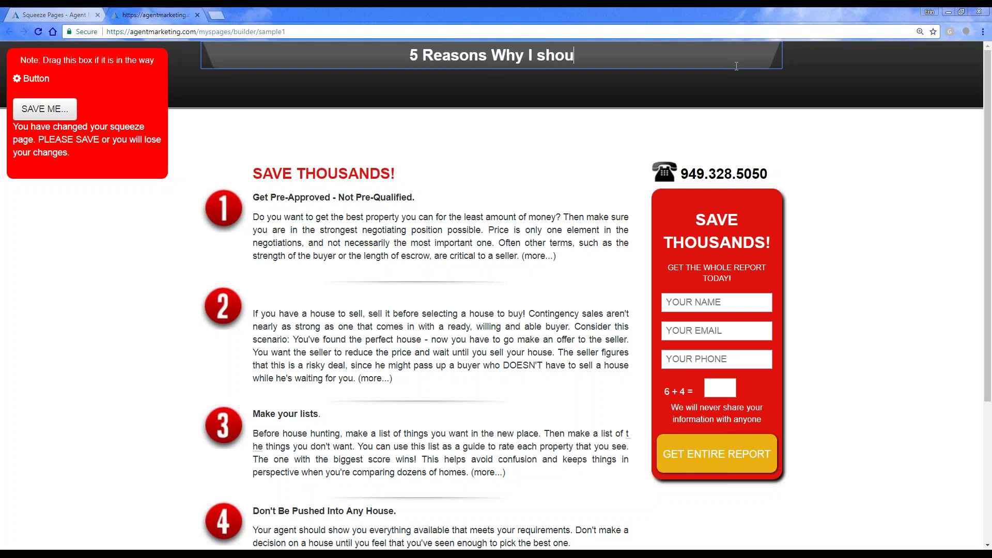
{"action": "key", "text": "BackSpace"}
{"action": "key", "text": "BackSpace"}
{"action": "type", "text": "B"}
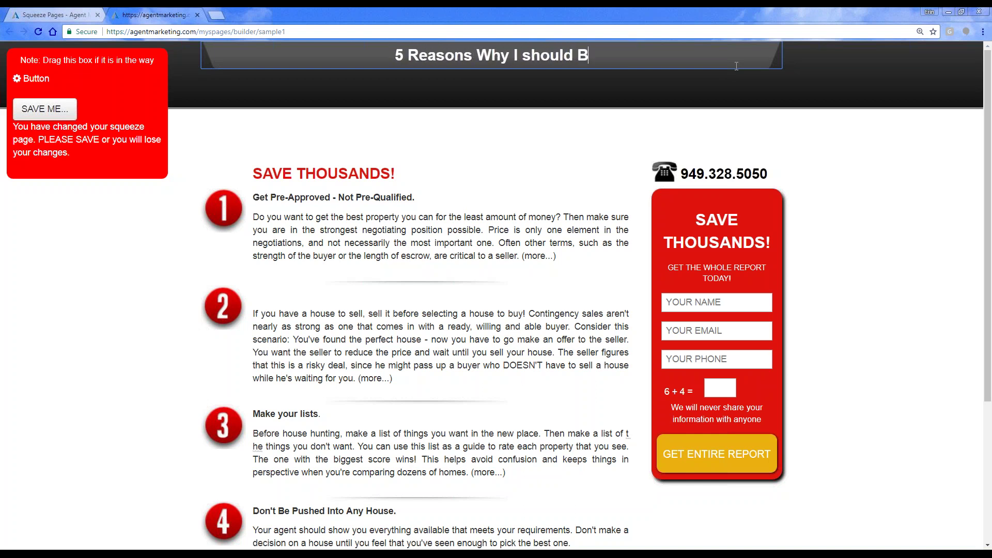
{"action": "type", "text": "e Your Realtor"}
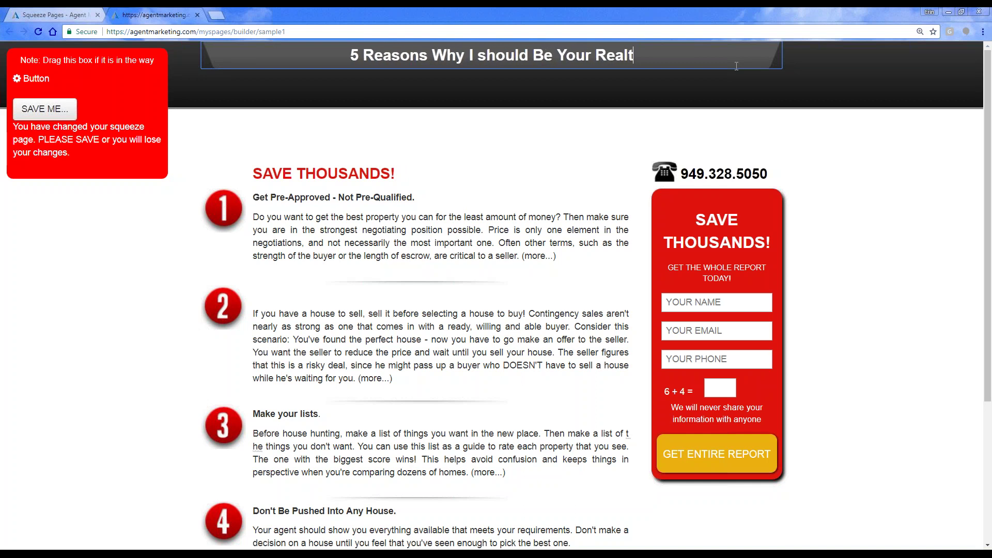
{"action": "left_click", "coordinate": [464, 187]}
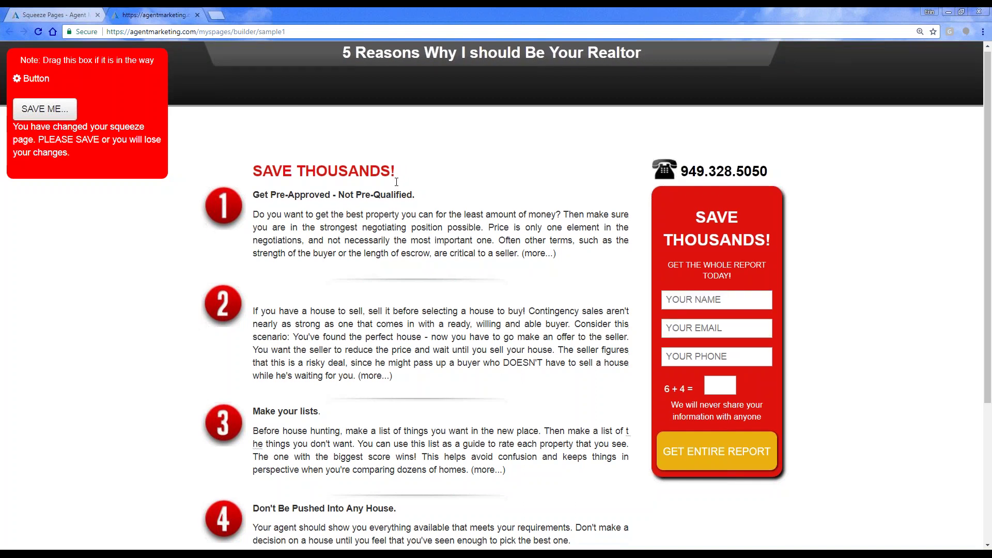
Capitalize the S of "Should" in the main headline
{"action": "scroll", "coordinate": [387, 432], "scroll_direction": "down", "scroll_amount": 4}
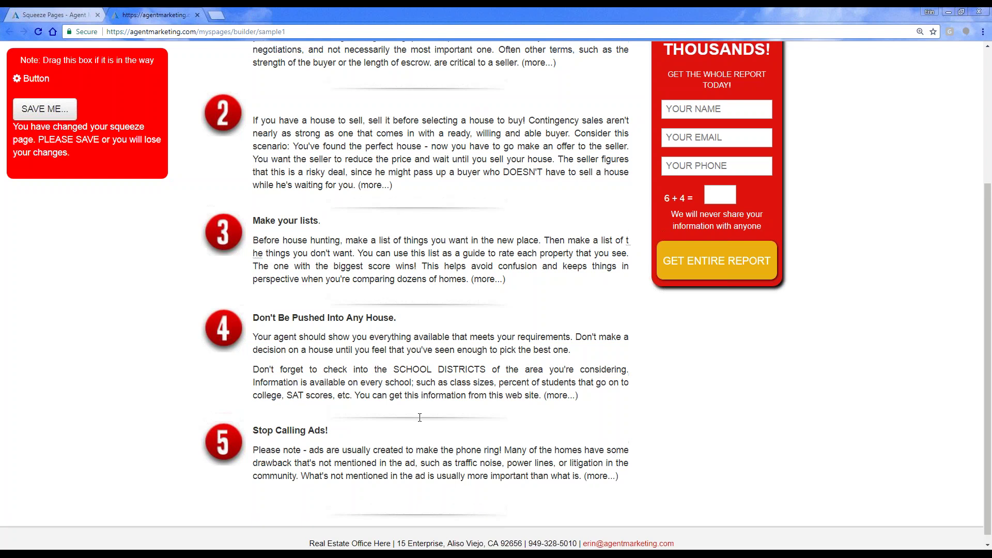
{"action": "scroll", "coordinate": [420, 429], "scroll_direction": "up", "scroll_amount": 4}
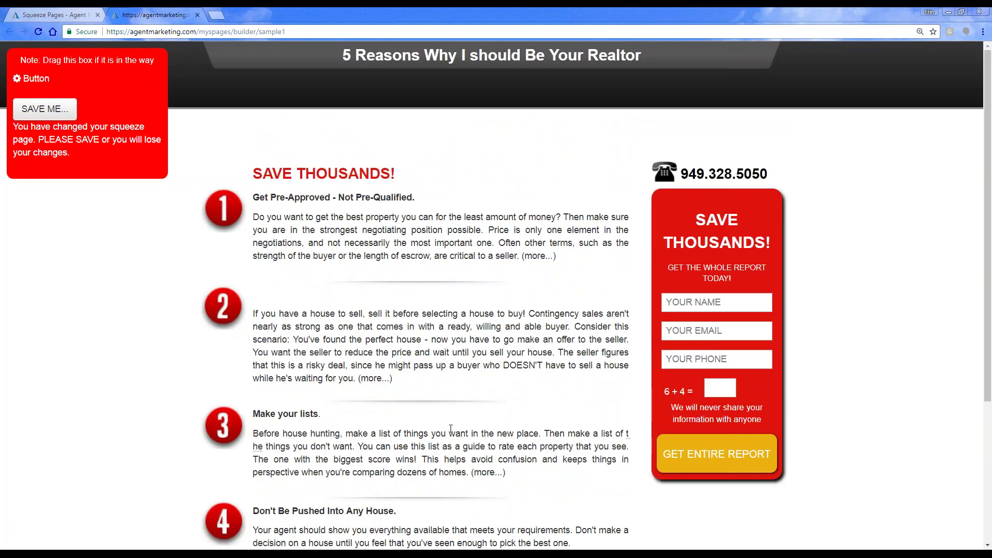
{"action": "scroll", "coordinate": [451, 429], "scroll_direction": "down", "scroll_amount": 3}
{"action": "scroll", "coordinate": [346, 175], "scroll_direction": "up", "scroll_amount": 3}
{"action": "left_click", "coordinate": [477, 55]}
{"action": "key", "text": "BackSpace"}
{"action": "type", "text": "S"}
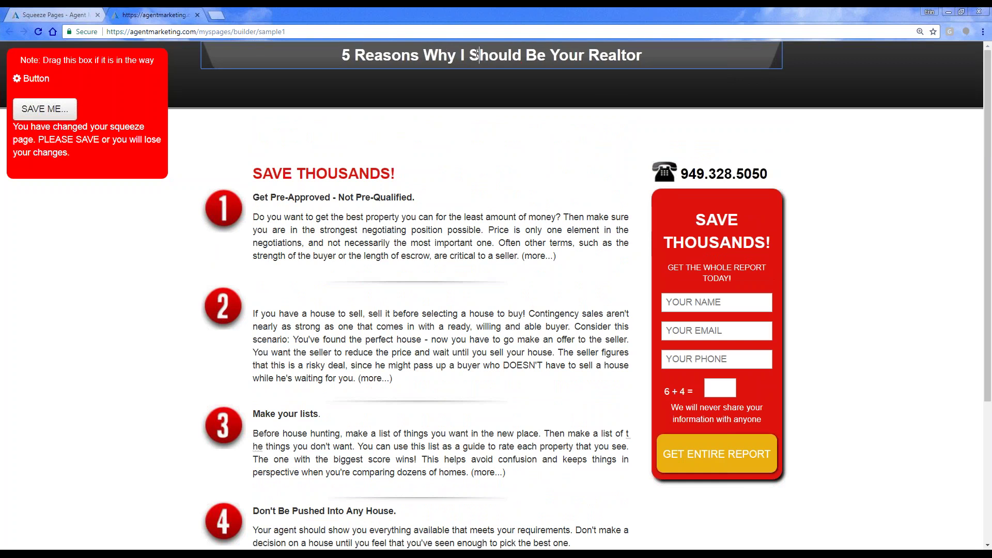
Examine the editable text in the numbered sections, the lead form's heading, subheading and privacy note, and the phone line
{"action": "left_click", "coordinate": [414, 196]}
{"action": "scroll", "coordinate": [342, 228], "scroll_direction": "down", "scroll_amount": 3}
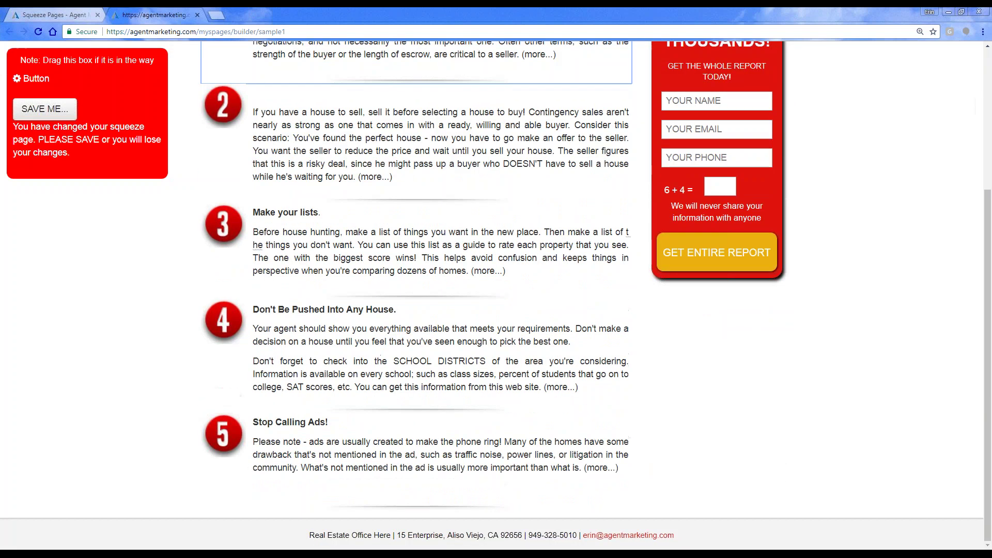
{"action": "scroll", "coordinate": [401, 370], "scroll_direction": "up", "scroll_amount": 3}
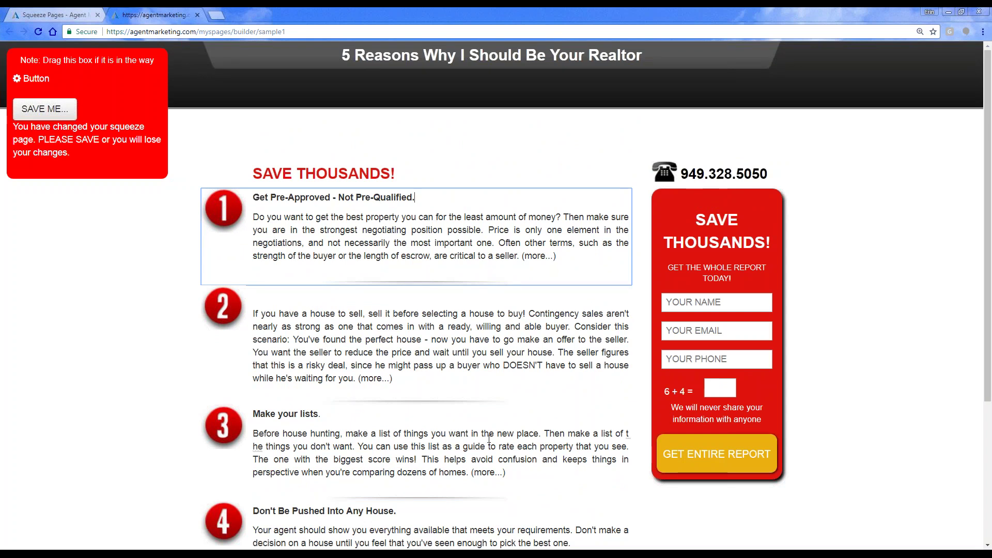
{"action": "left_click", "coordinate": [716, 222]}
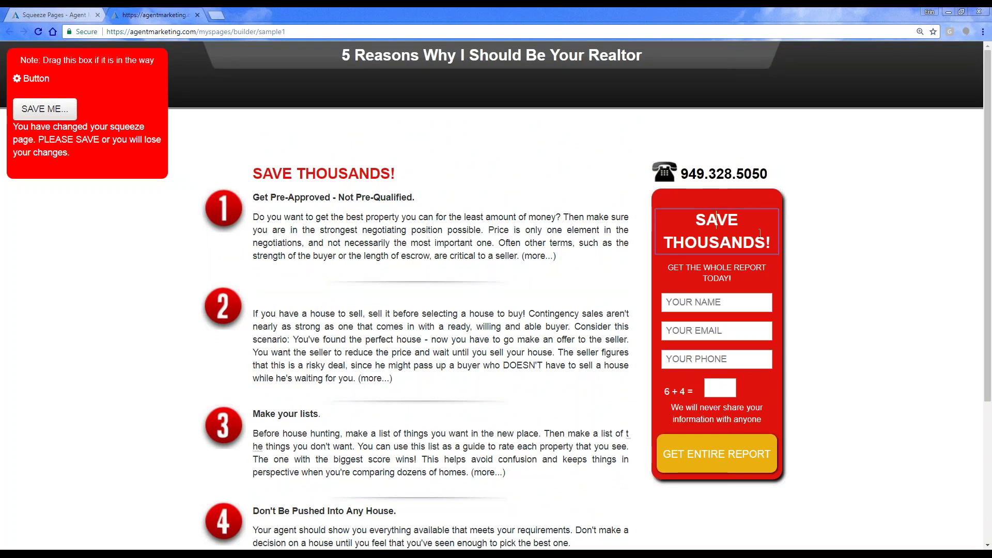
{"action": "left_click", "coordinate": [706, 279]}
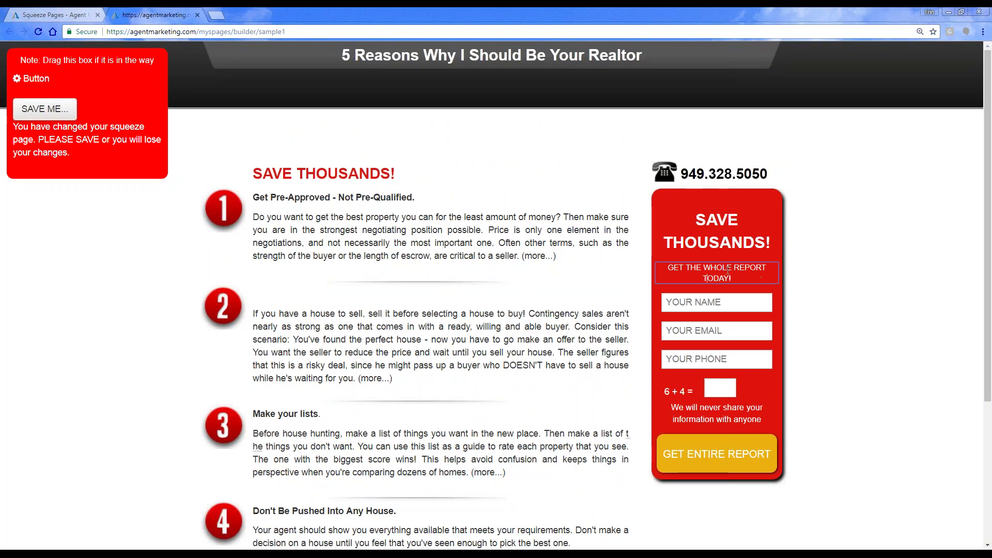
{"action": "left_click", "coordinate": [705, 175]}
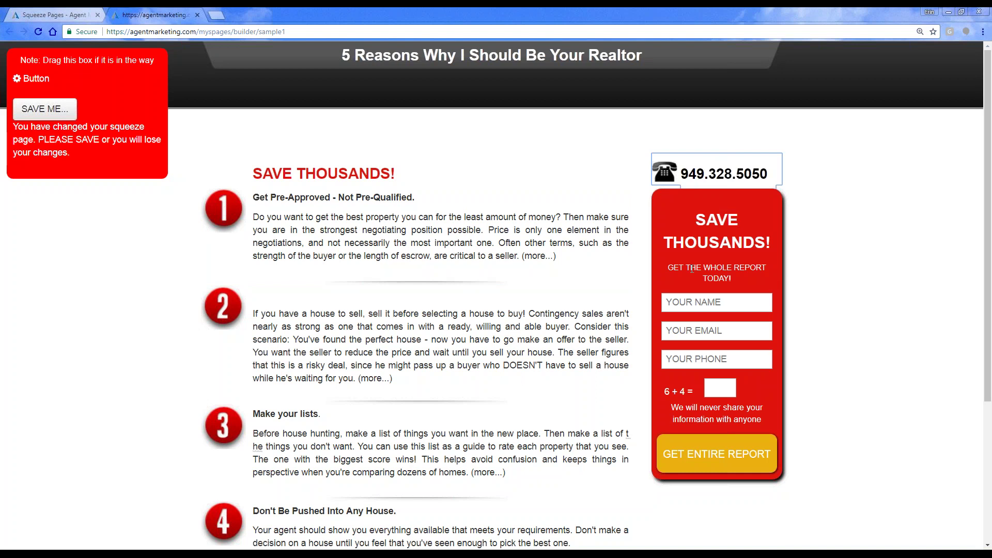
{"action": "scroll", "coordinate": [692, 269], "scroll_direction": "down", "scroll_amount": 1}
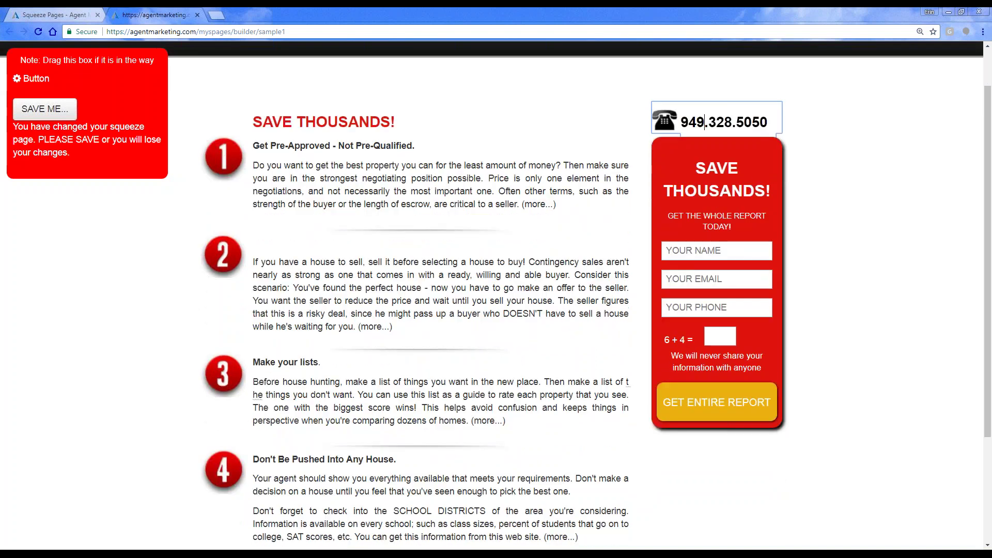
{"action": "left_click", "coordinate": [716, 354]}
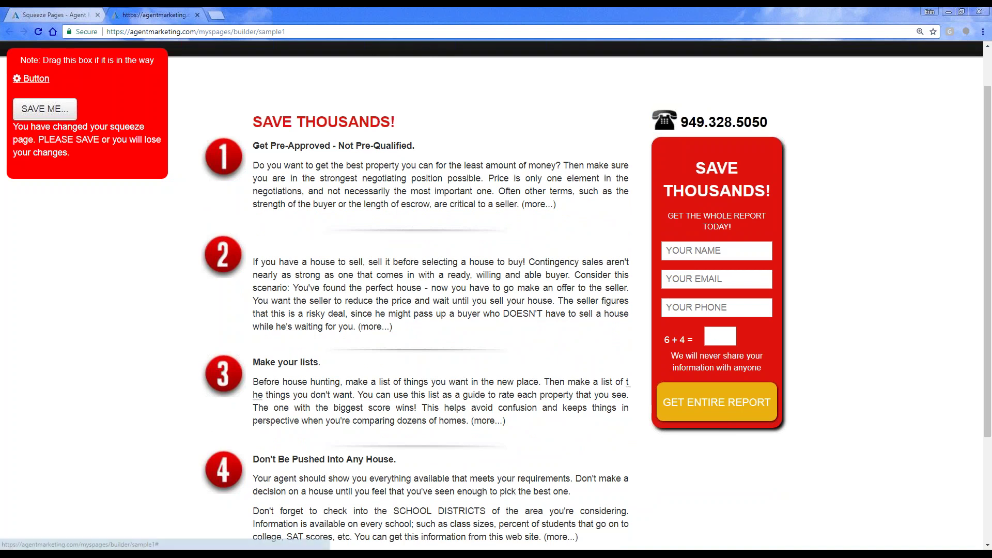
Set the lead form button's text color to cyan (00ffff)
{"action": "left_click", "coordinate": [36, 78]}
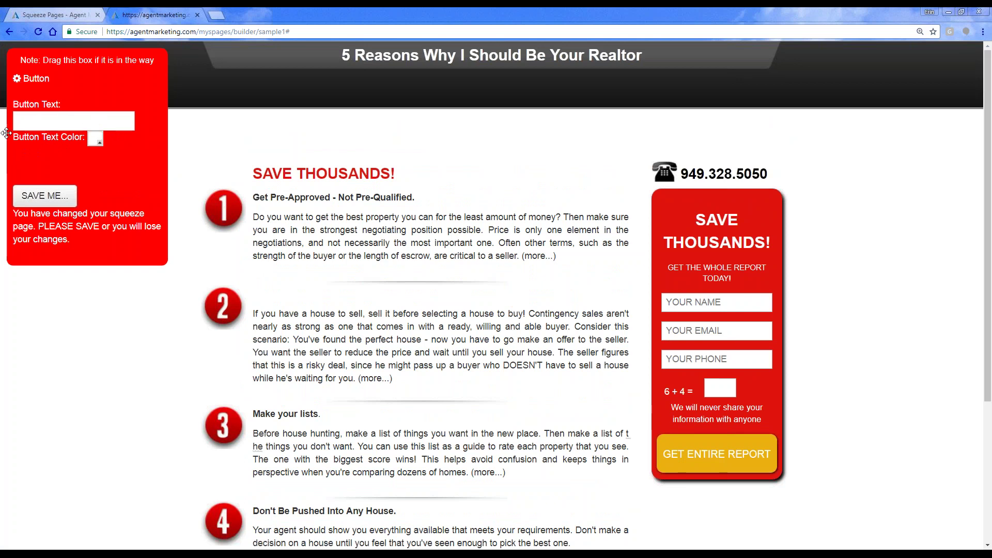
{"action": "left_click", "coordinate": [93, 141]}
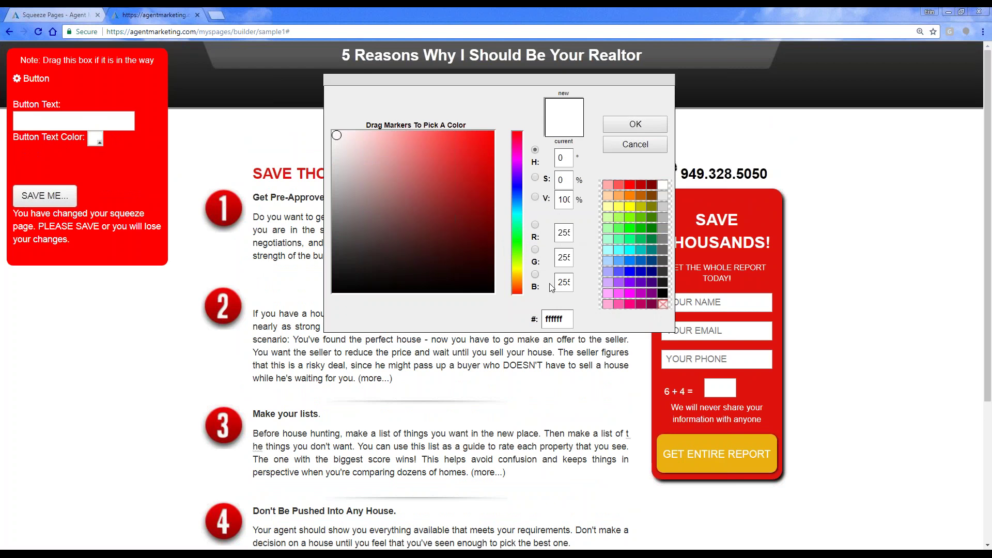
{"action": "left_click", "coordinate": [638, 252]}
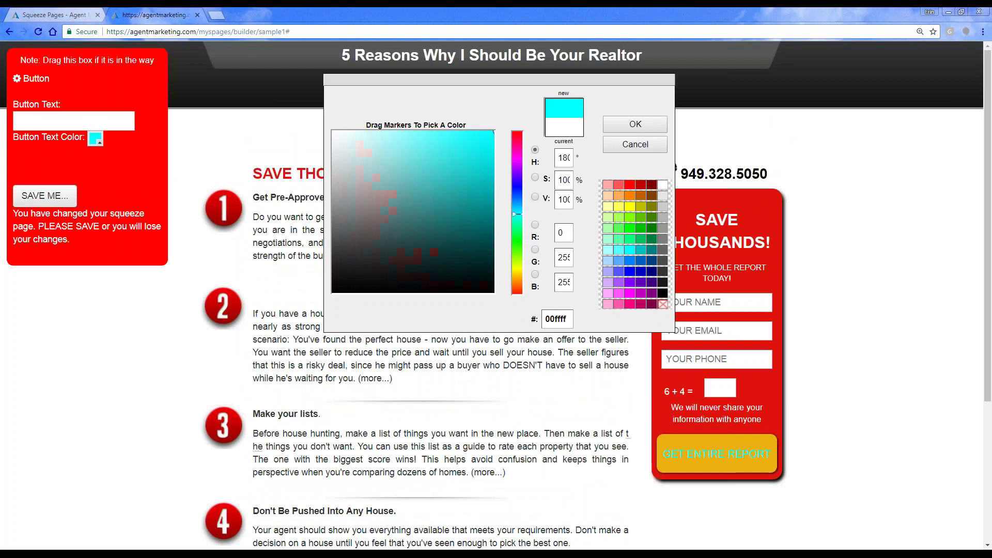
{"action": "left_click", "coordinate": [635, 124]}
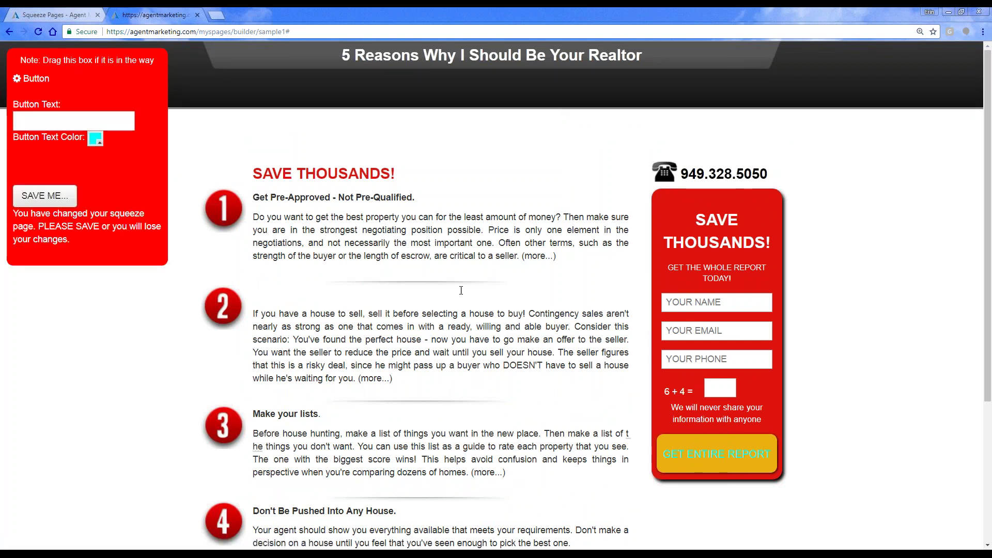
Set the lead form button's text color to near-white (f9f9f9)
{"action": "scroll", "coordinate": [461, 289], "scroll_direction": "down", "scroll_amount": 4}
{"action": "scroll", "coordinate": [460, 289], "scroll_direction": "up", "scroll_amount": 4}
{"action": "scroll", "coordinate": [553, 129], "scroll_direction": "down", "scroll_amount": 4}
{"action": "scroll", "coordinate": [540, 166], "scroll_direction": "up", "scroll_amount": 4}
{"action": "left_click", "coordinate": [95, 138]}
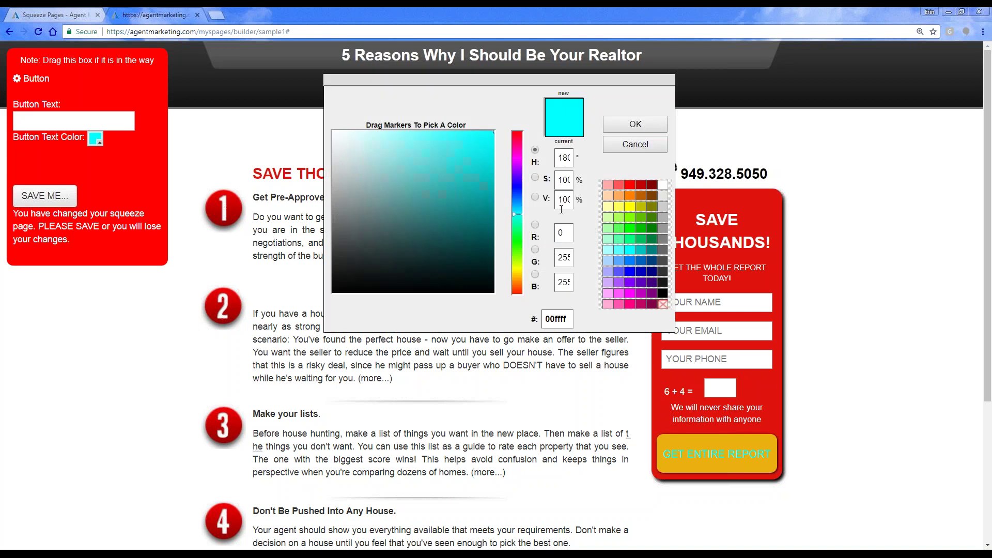
{"action": "left_click", "coordinate": [333, 131]}
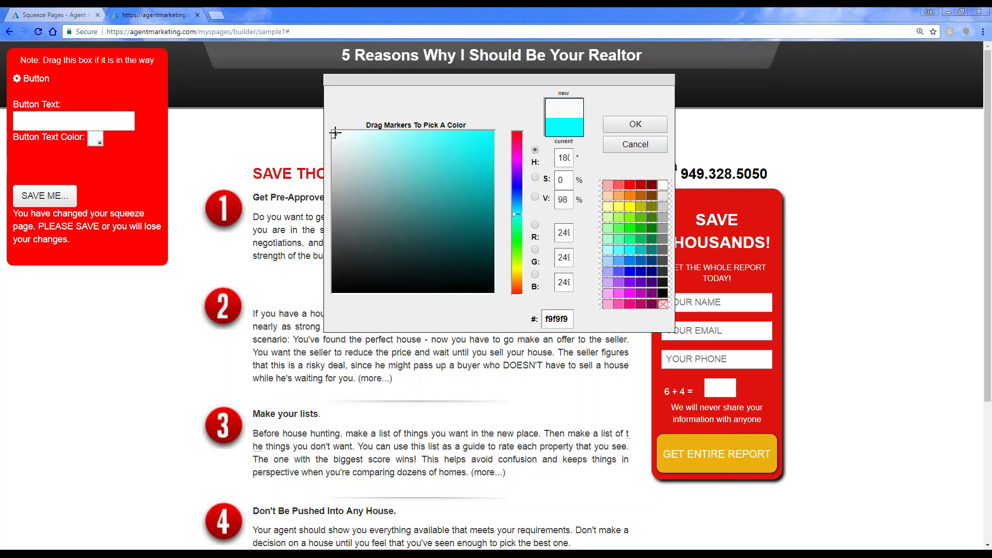
{"action": "left_click", "coordinate": [620, 125]}
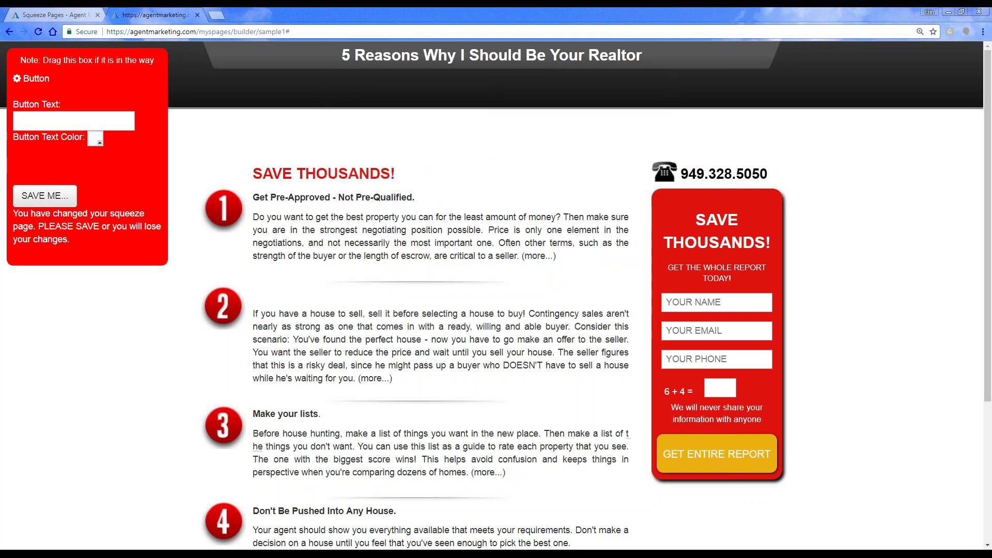
Save the squeeze page design and close the design builder, leaving the site
{"action": "left_click", "coordinate": [51, 199]}
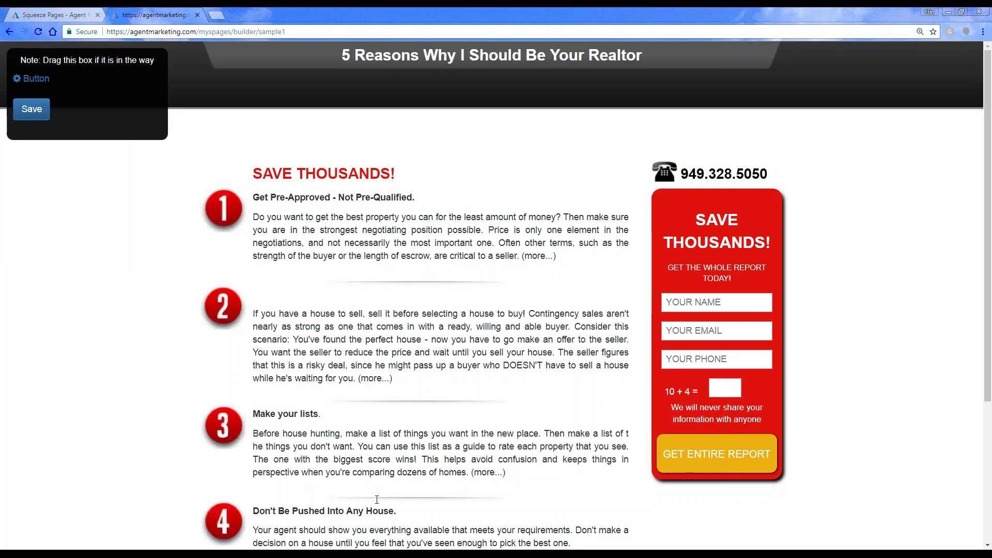
{"action": "left_click", "coordinate": [198, 16]}
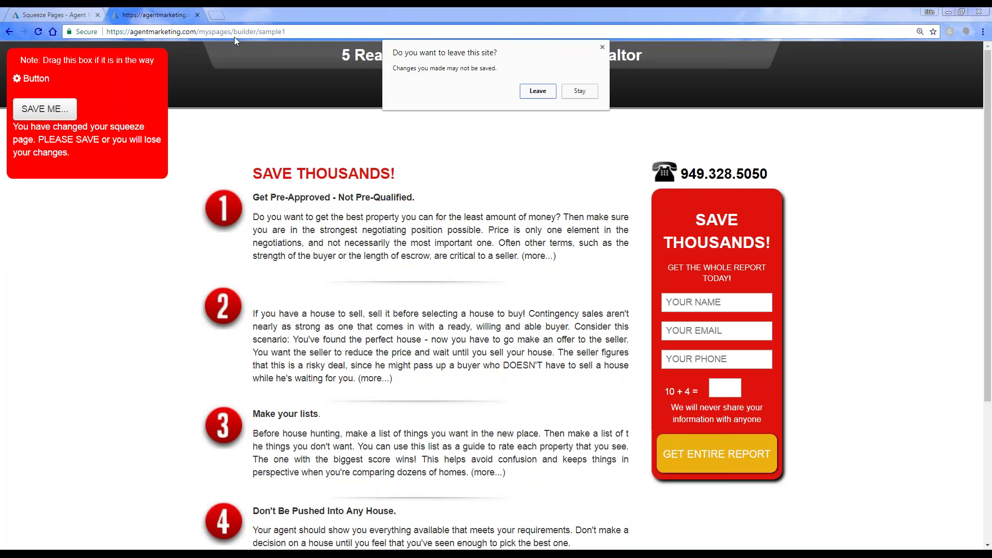
{"action": "left_click", "coordinate": [525, 94]}
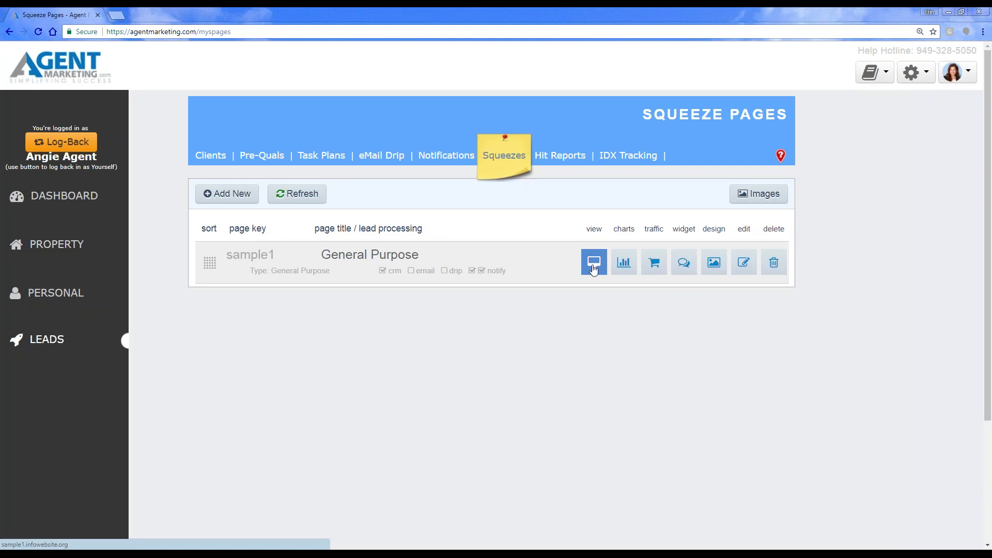
Review the sample1 squeeze page's detail settings and its available widgets, and return to the squeeze page list
{"action": "left_click", "coordinate": [738, 268]}
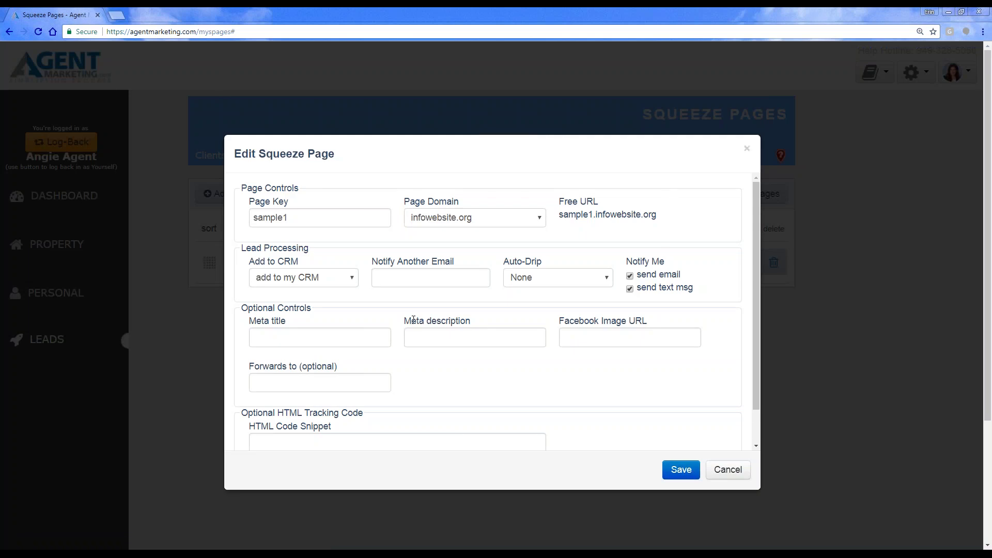
{"action": "left_click", "coordinate": [728, 469]}
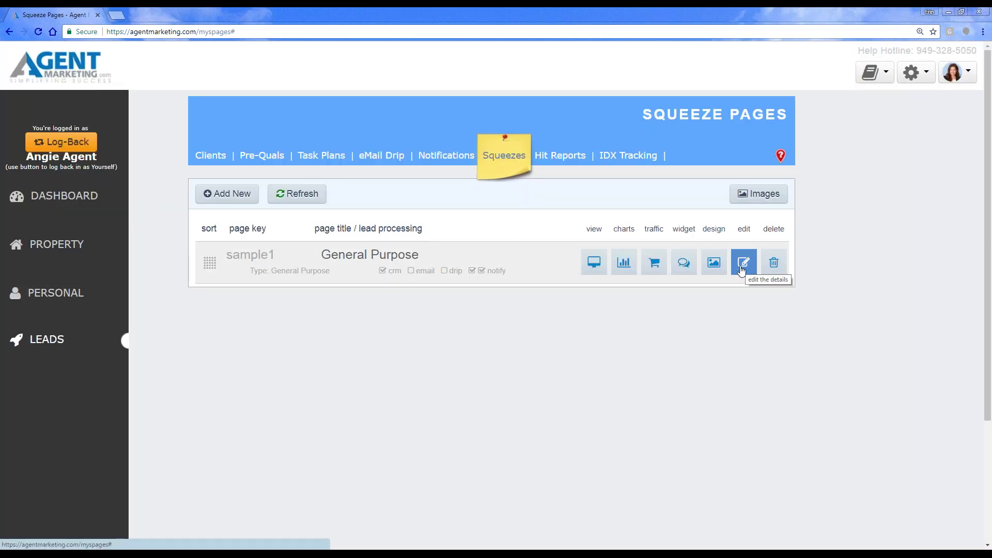
{"action": "left_click", "coordinate": [714, 264]}
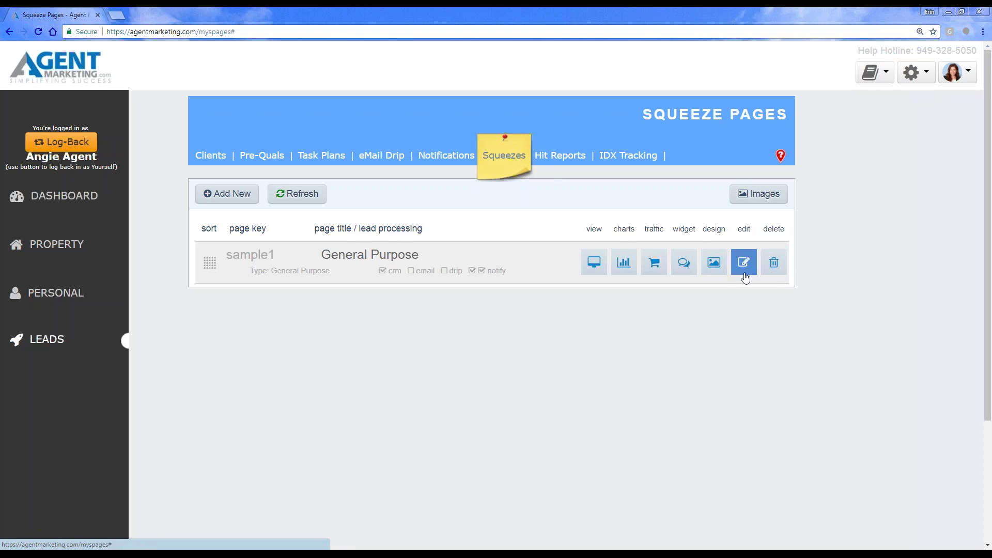
{"action": "left_click", "coordinate": [683, 264]}
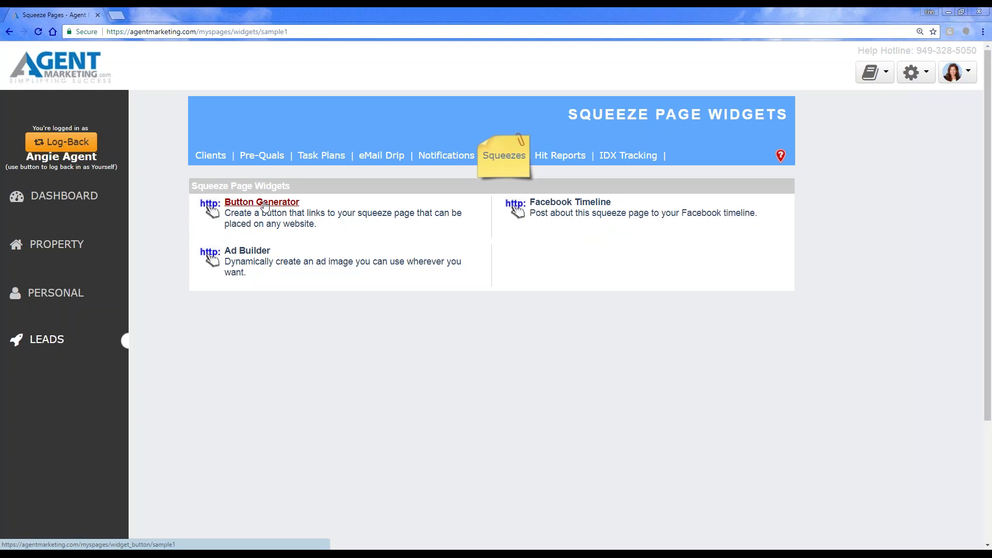
{"action": "left_click", "coordinate": [264, 205]}
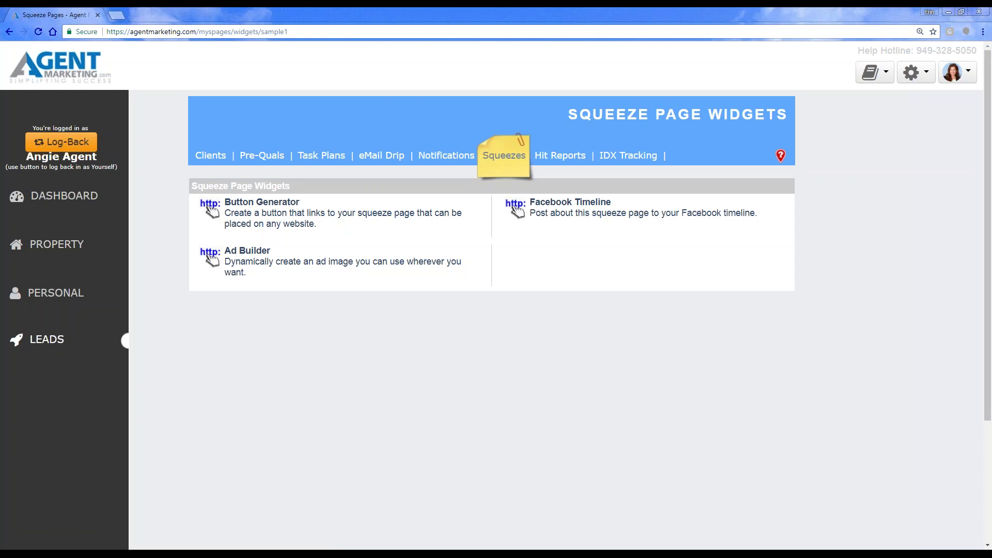
{"action": "left_click", "coordinate": [66, 180]}
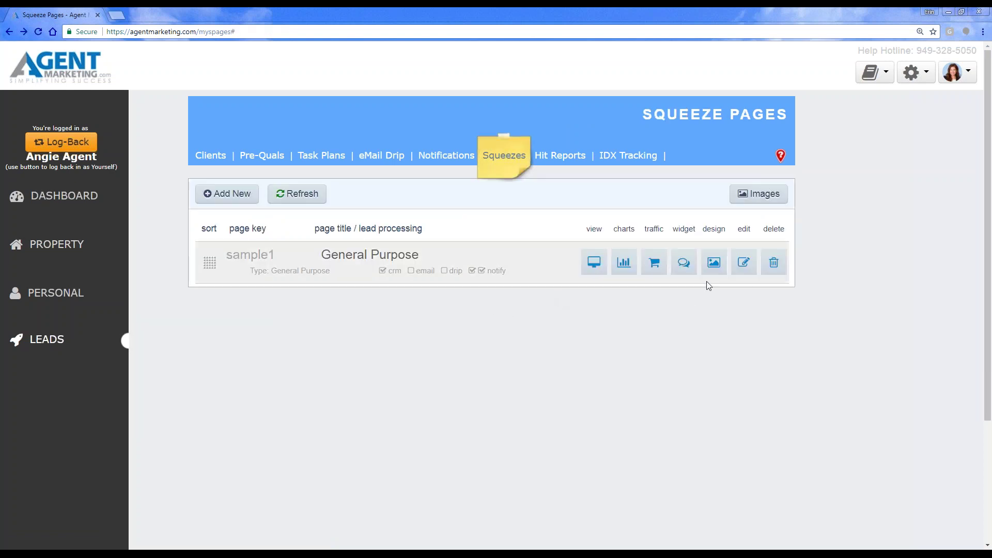
Start a new IDX Search squeeze page with page key samplex on the areasearch.org domain
{"action": "mouse_move", "coordinate": [167, 199]}
{"action": "left_click", "coordinate": [241, 198]}
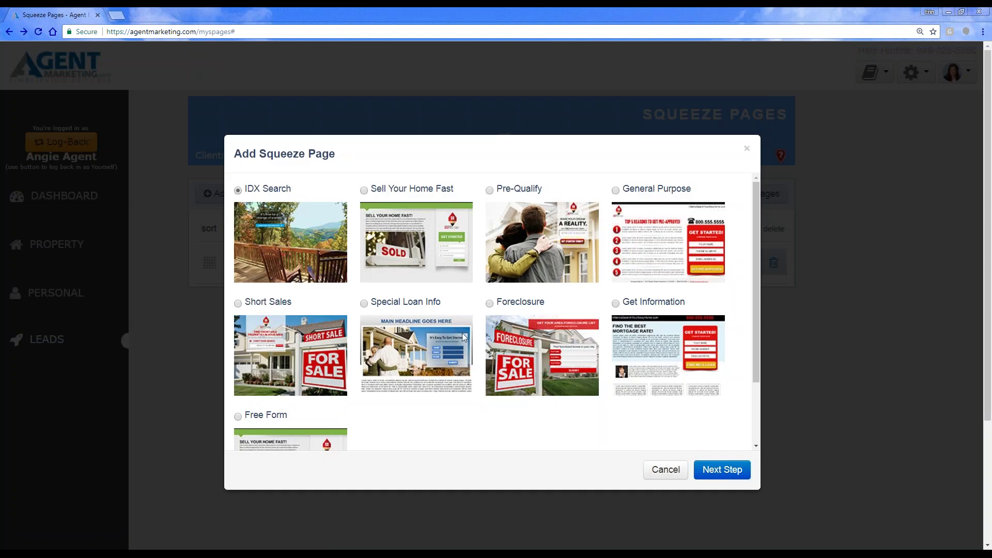
{"action": "left_click", "coordinate": [713, 469]}
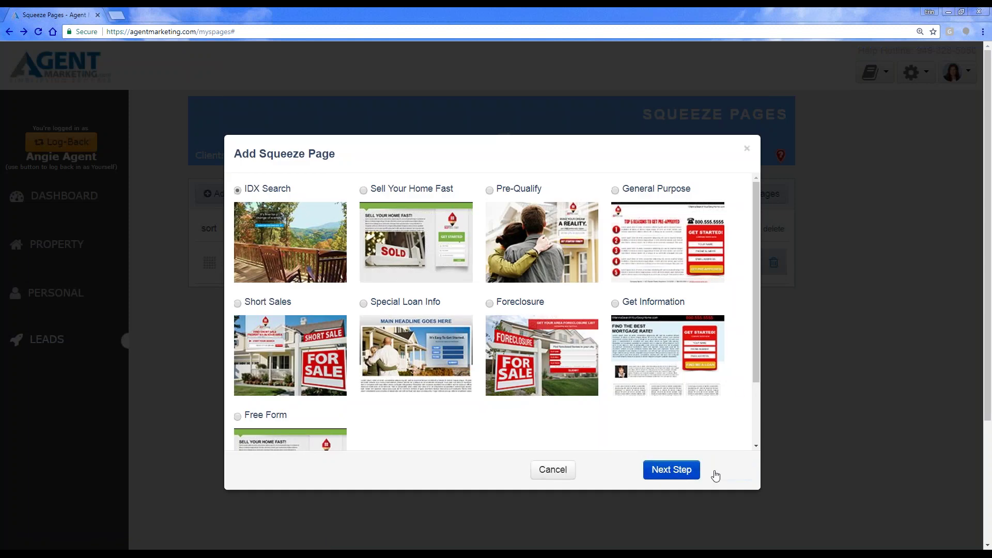
{"action": "left_click", "coordinate": [313, 222]}
{"action": "type", "text": "samplex"}
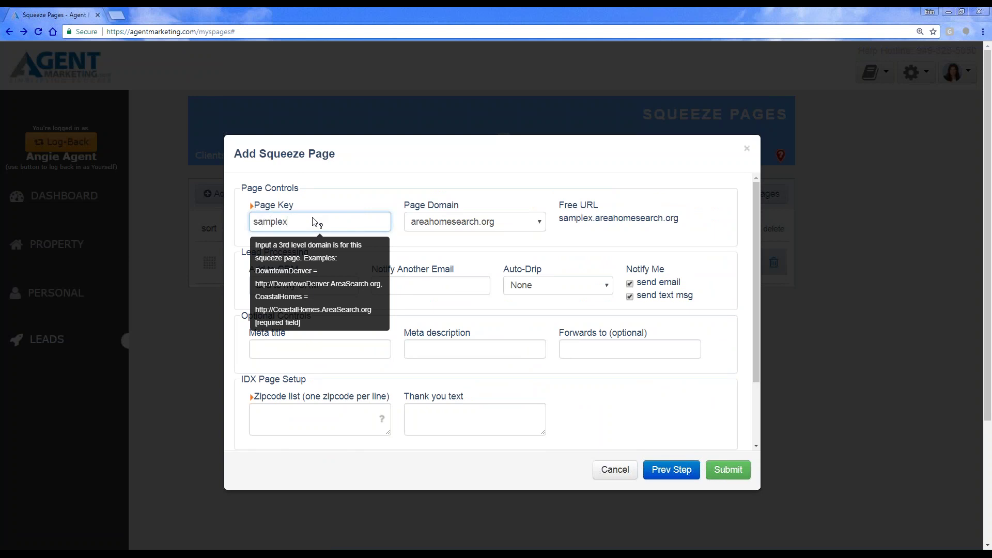
{"action": "left_click", "coordinate": [533, 223]}
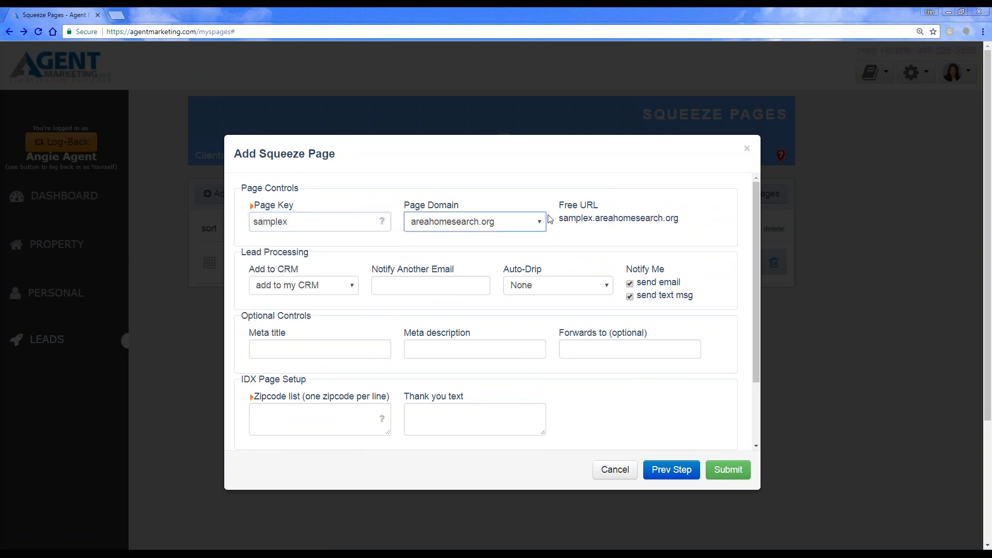
{"action": "left_click", "coordinate": [528, 251]}
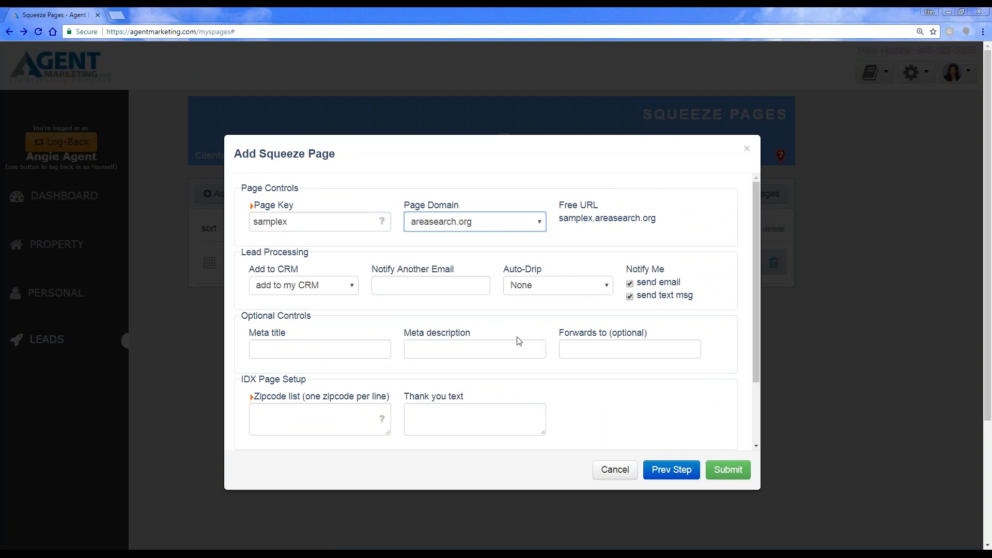
Enter zip codes 92656, 92677, 92688 separated by commas in the IDX zipcode list and submit the new squeeze page
{"action": "scroll", "coordinate": [518, 339], "scroll_direction": "down", "scroll_amount": 1}
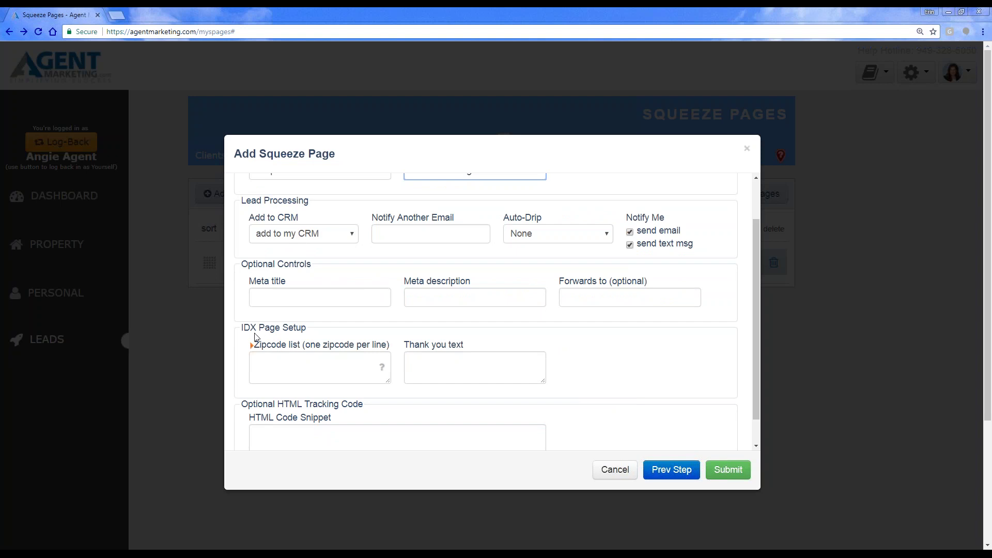
{"action": "mouse_move", "coordinate": [259, 371]}
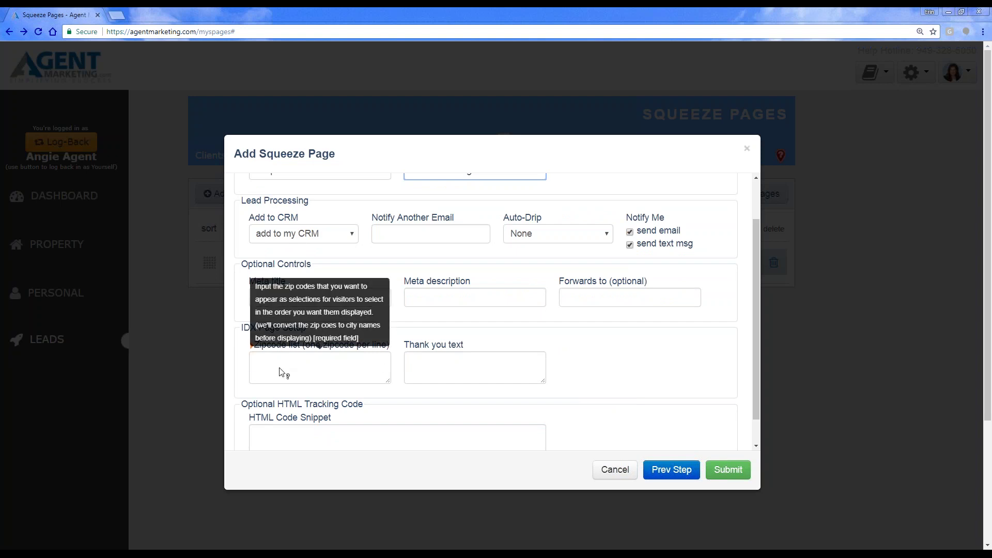
{"action": "left_click", "coordinate": [271, 371]}
{"action": "type", "text": "92656"}
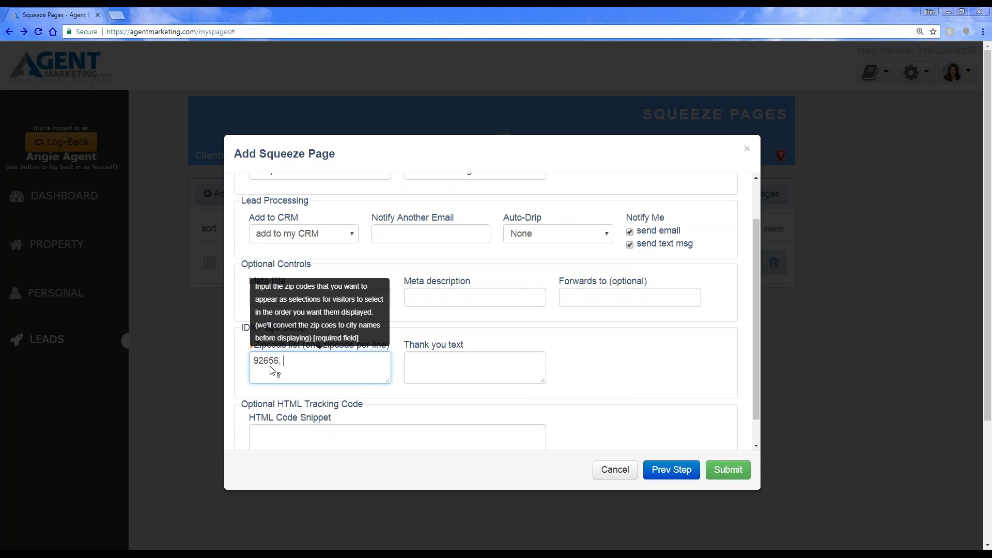
{"action": "type", "text": ", 92677, 92688"}
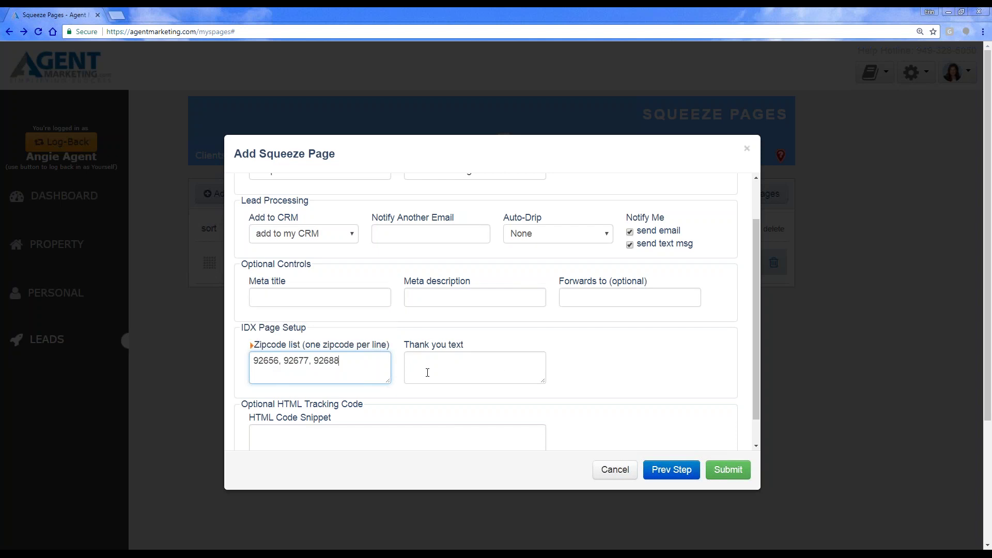
{"action": "left_click", "coordinate": [454, 360]}
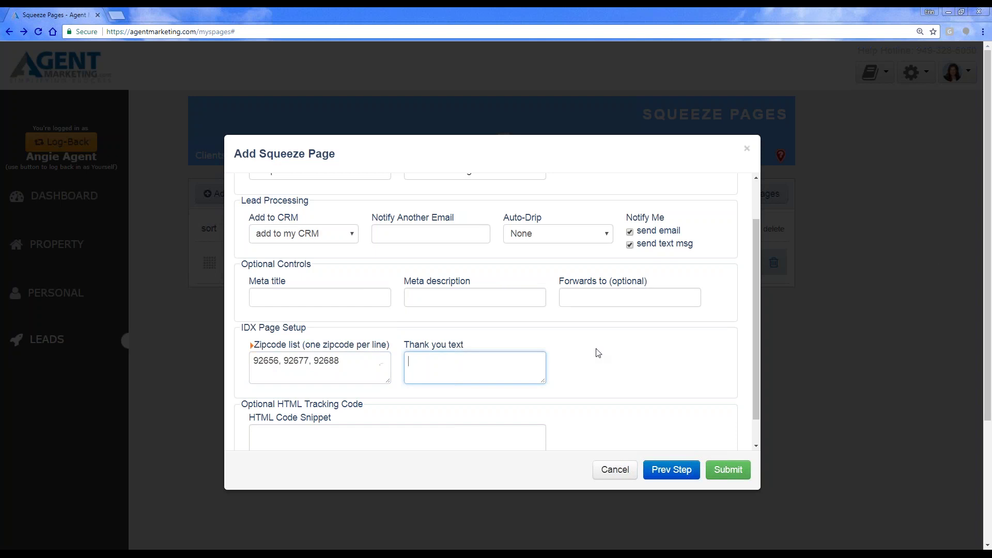
{"action": "left_click", "coordinate": [732, 472]}
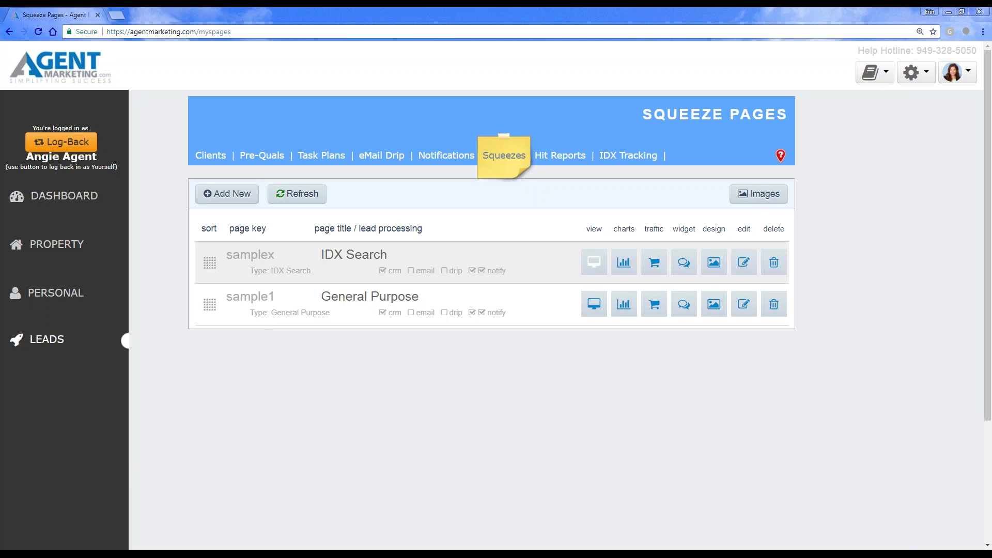
View the live samplex page, check the areas offered in its home search, and return to the squeeze page list
{"action": "left_click", "coordinate": [594, 262]}
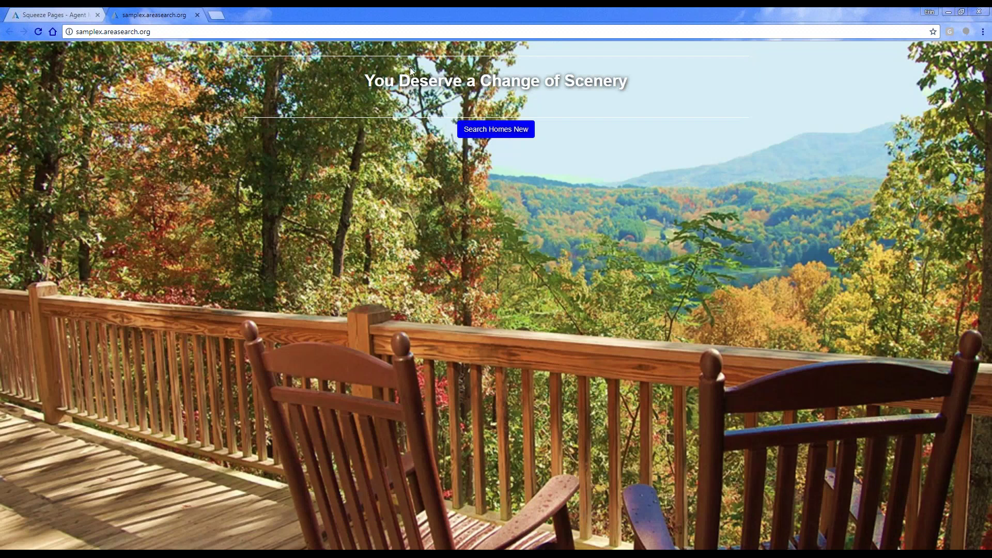
{"action": "left_click", "coordinate": [485, 137]}
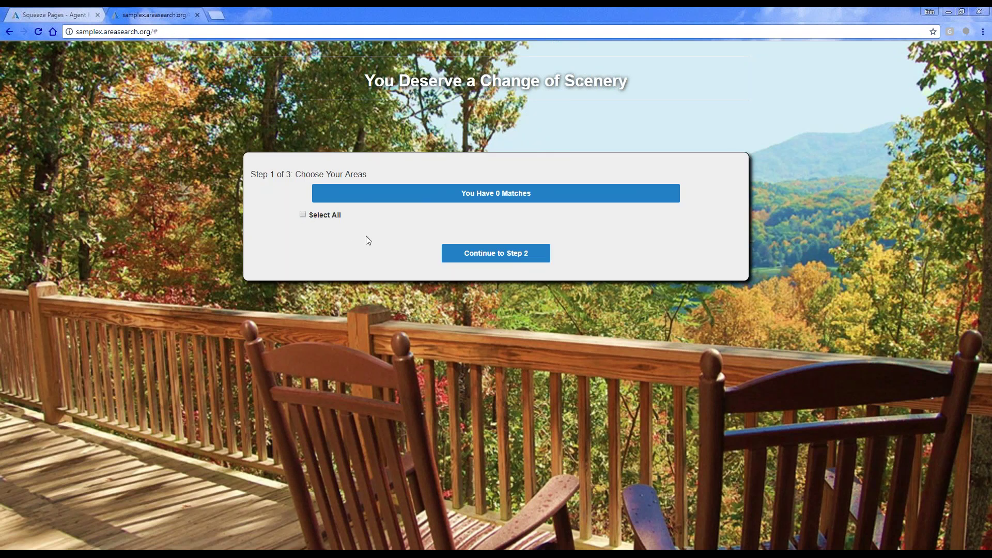
{"action": "left_click", "coordinate": [100, 11]}
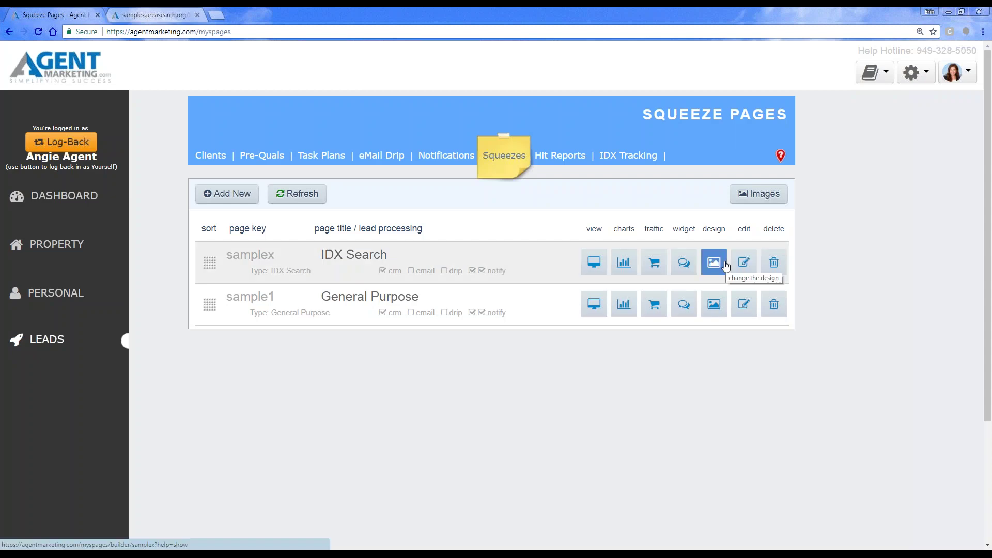
Edit the samplex page's zipcode list so each of the three zip codes is on its own line, and save
{"action": "left_click", "coordinate": [745, 263]}
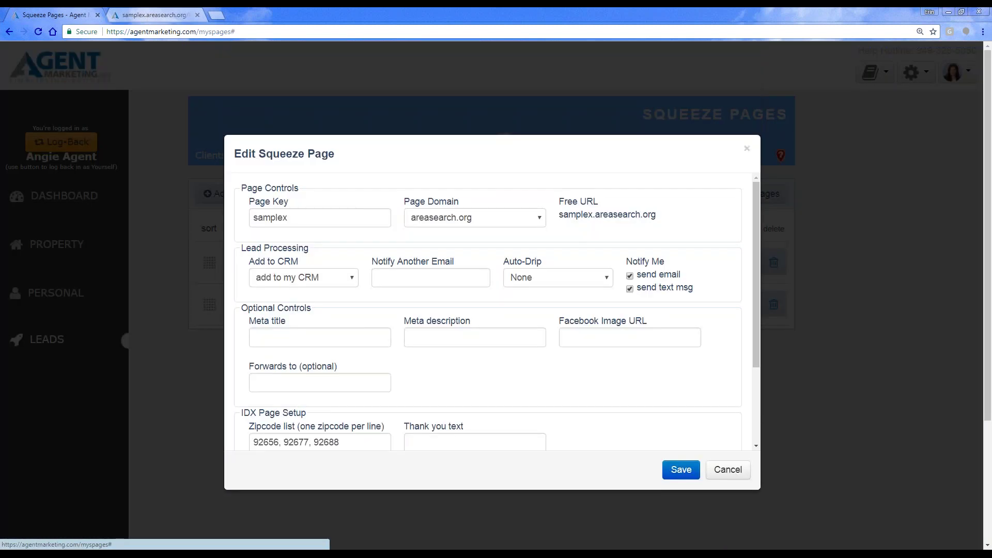
{"action": "scroll", "coordinate": [291, 434], "scroll_direction": "down", "scroll_amount": 1}
{"action": "left_click", "coordinate": [316, 387]}
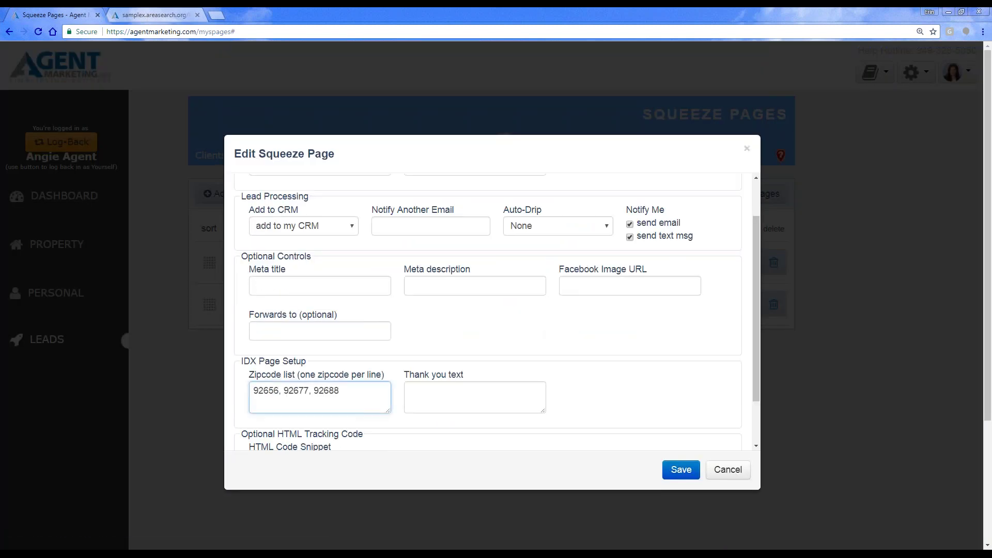
{"action": "key", "text": "BackSpace"}
{"action": "key", "text": "BackSpace"}
{"action": "key", "text": "Return"}
{"action": "key", "text": "BackSpace"}
{"action": "key", "text": "Return"}
{"action": "key", "text": "Delete"}
{"action": "key", "text": "BackSpace"}
{"action": "key", "text": "Return"}
{"action": "scroll", "coordinate": [302, 403], "scroll_direction": "down", "scroll_amount": 1}
{"action": "left_click", "coordinate": [681, 471]}
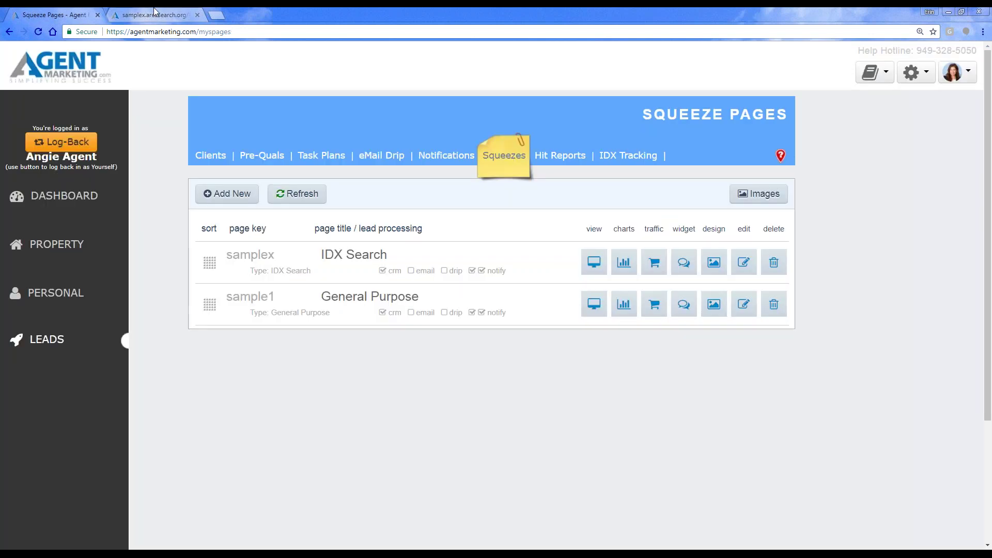
Reload the live samplex page and check the areas offered in its home search
{"action": "left_click", "coordinate": [155, 12]}
{"action": "left_click", "coordinate": [39, 34]}
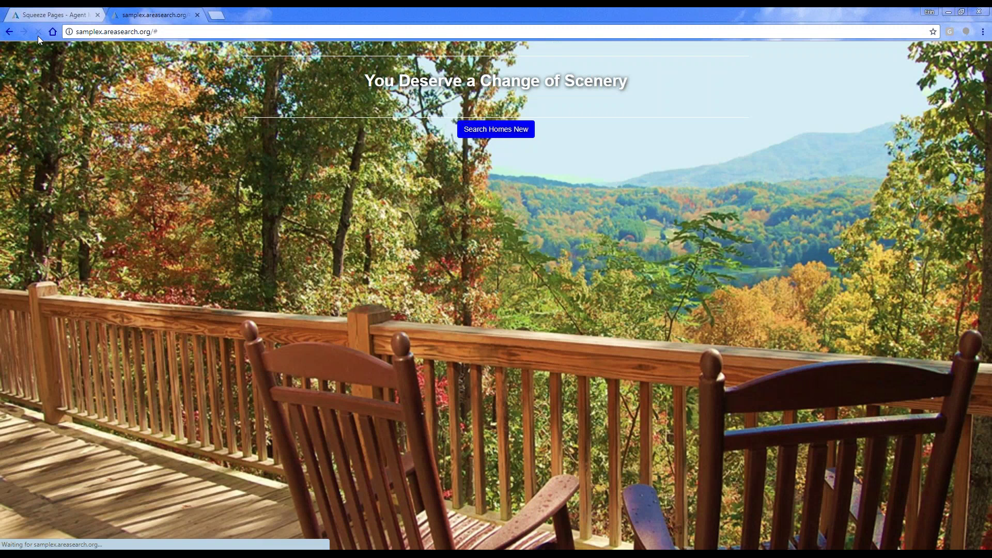
{"action": "left_click", "coordinate": [481, 135]}
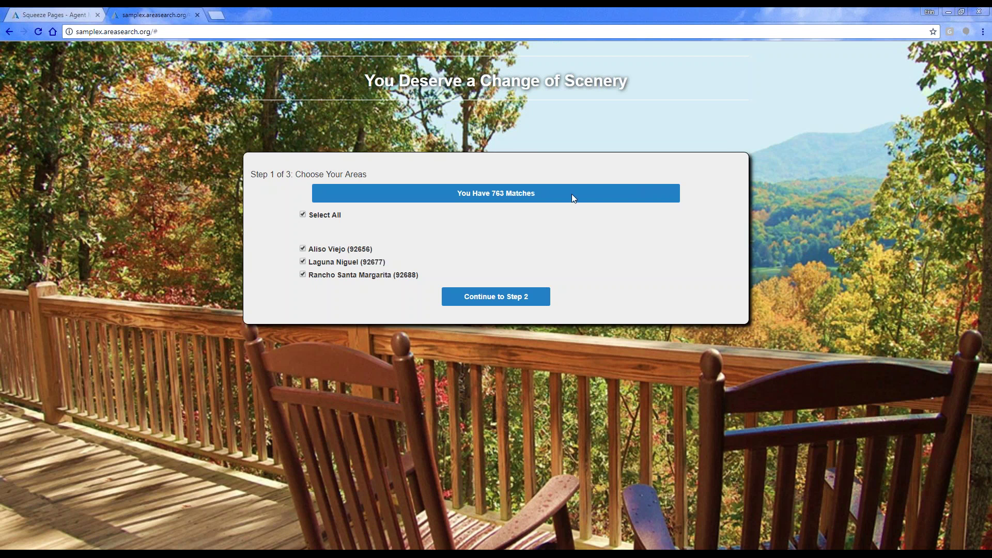
Narrow the home search by excluding Laguna Niguel (92677), choosing Residential, maximum price 500000, 2+ beds and 2+ baths, and continue to the final step
{"action": "left_click", "coordinate": [303, 262]}
{"action": "left_click", "coordinate": [491, 303]}
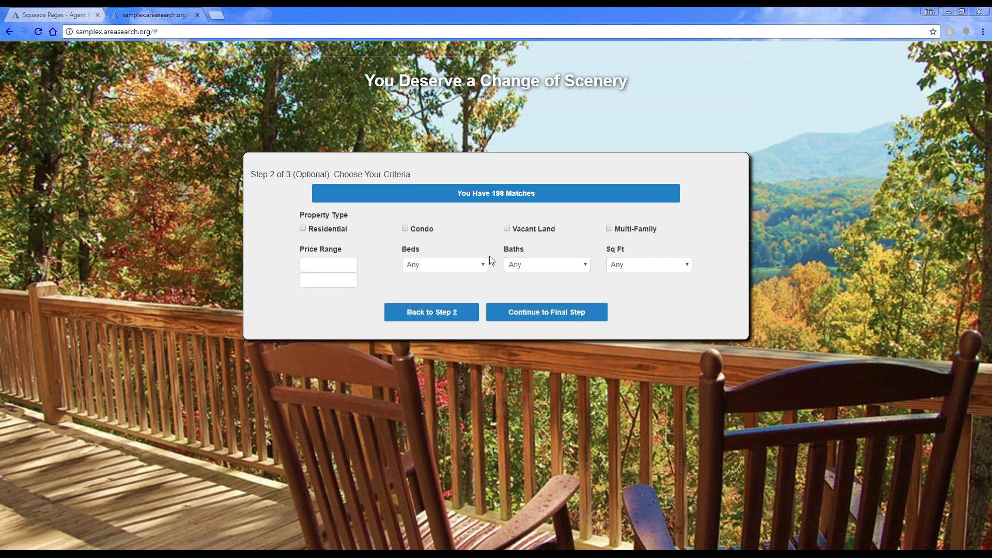
{"action": "left_click", "coordinate": [302, 228]}
{"action": "left_click", "coordinate": [301, 265]}
{"action": "key", "text": "Tab"}
{"action": "type", "text": "50000"}
{"action": "left_click", "coordinate": [420, 264]}
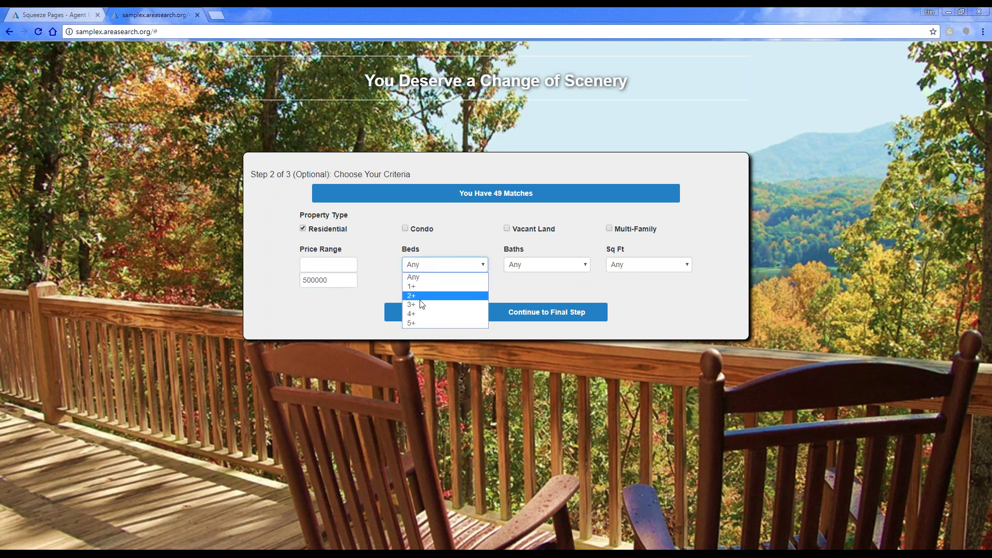
{"action": "left_click", "coordinate": [420, 296]}
{"action": "left_click", "coordinate": [547, 265]}
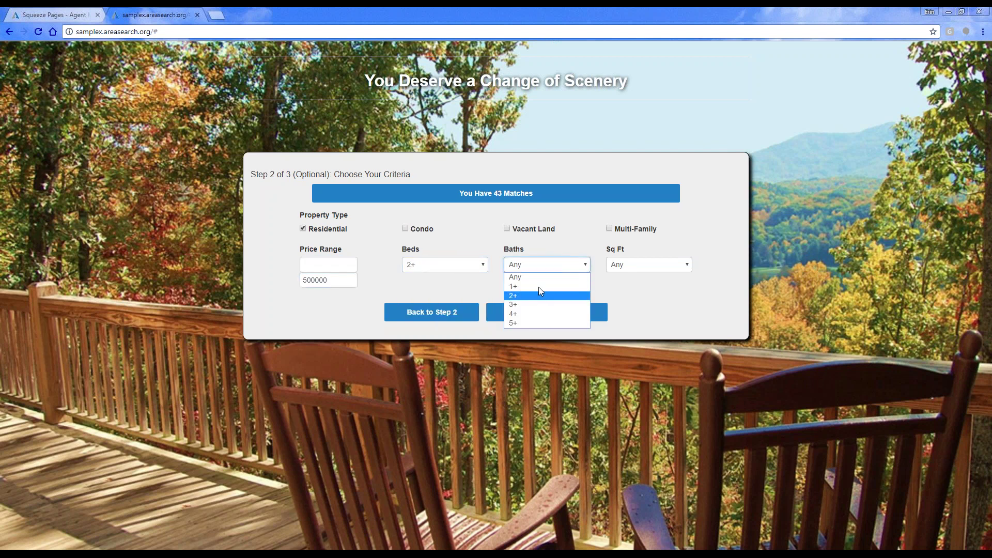
{"action": "left_click", "coordinate": [533, 295]}
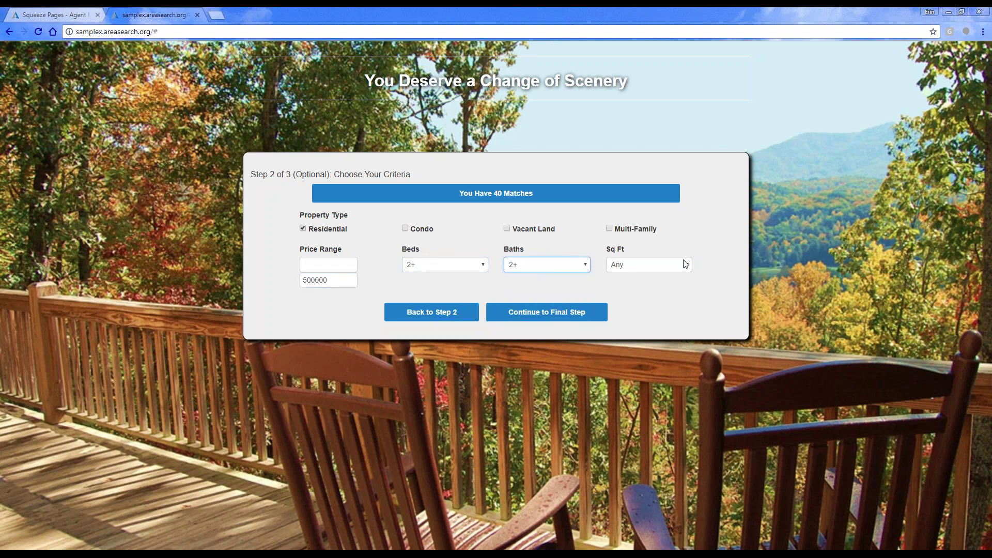
{"action": "left_click", "coordinate": [535, 319]}
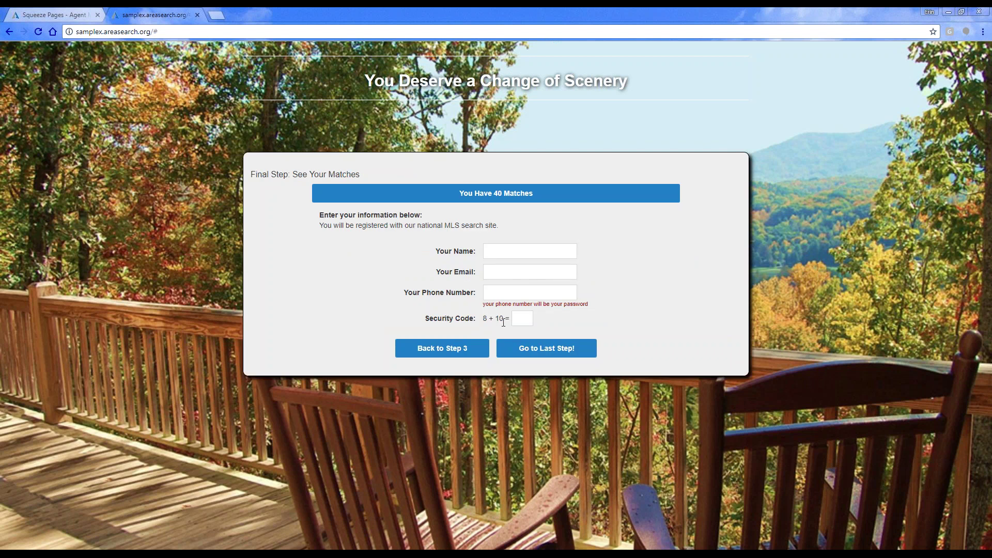
Fill in the lead's name, email, phone number and security code, submit the registration, and return to the squeeze page list
{"action": "left_click", "coordinate": [500, 256]}
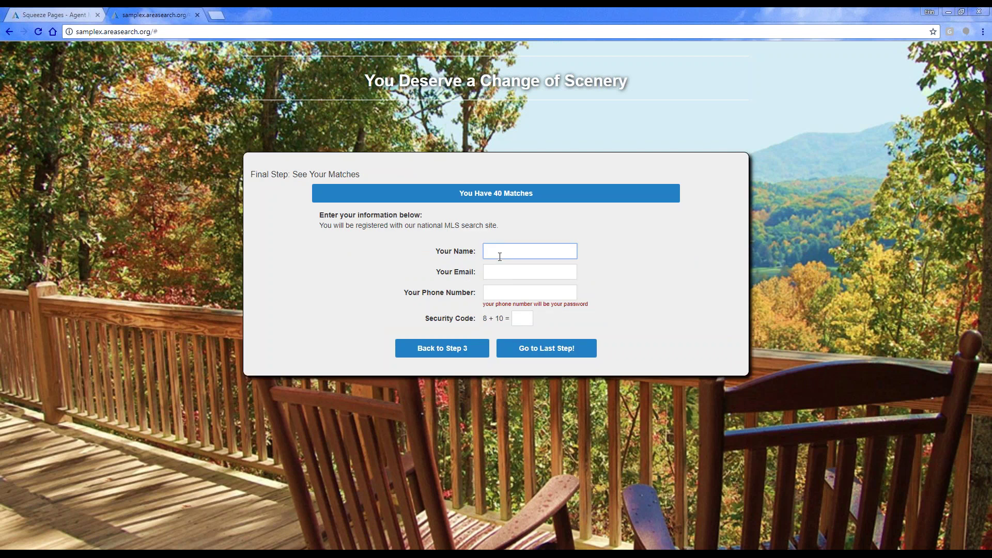
{"action": "type", "text": "Eri"}
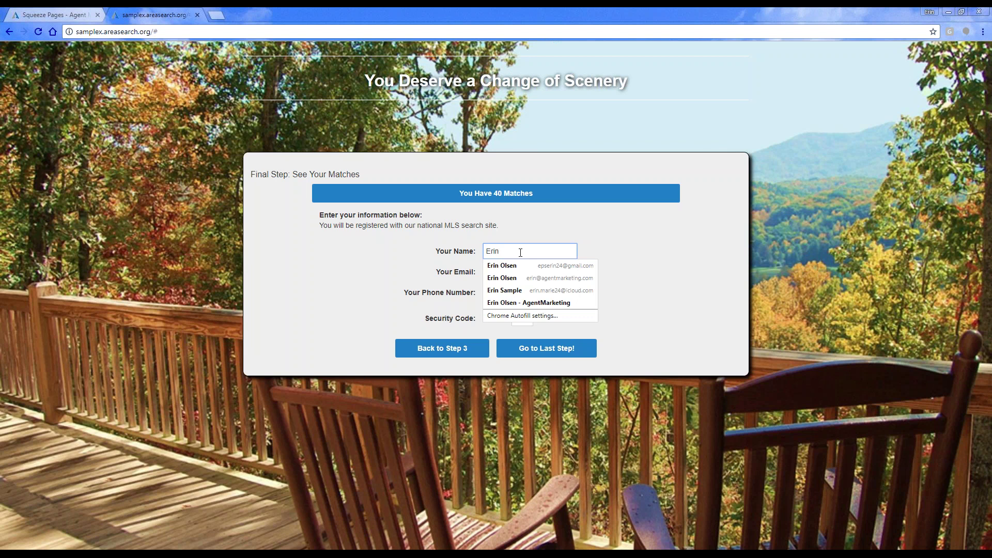
{"action": "type", "text": "n"}
{"action": "left_click", "coordinate": [517, 265]}
{"action": "left_click", "coordinate": [535, 319]}
{"action": "type", "text": "18"}
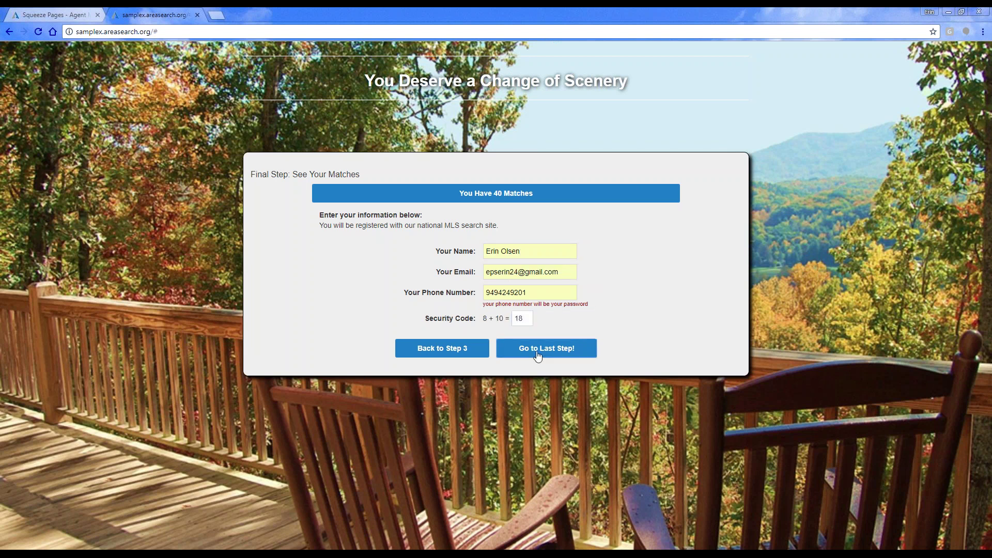
{"action": "left_click", "coordinate": [538, 350]}
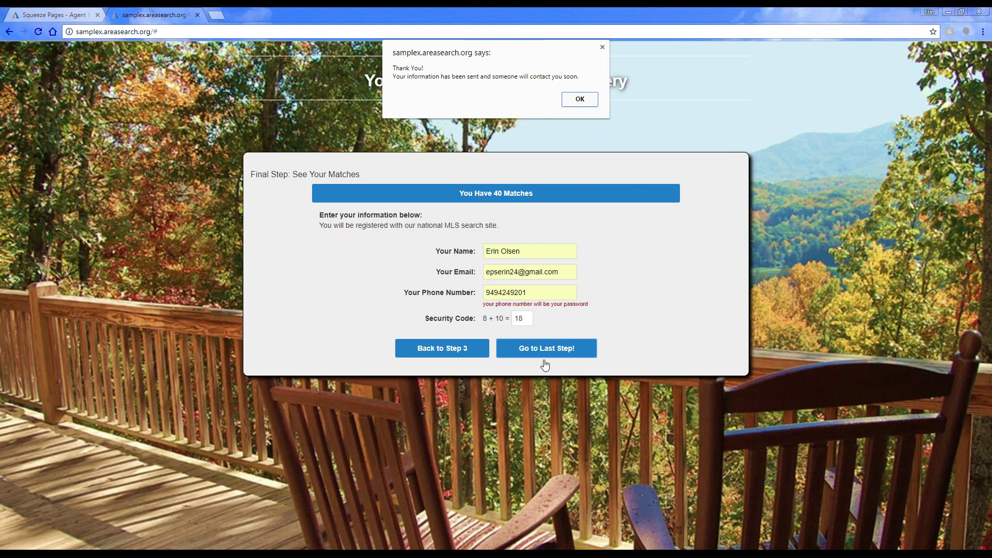
{"action": "left_click", "coordinate": [579, 100]}
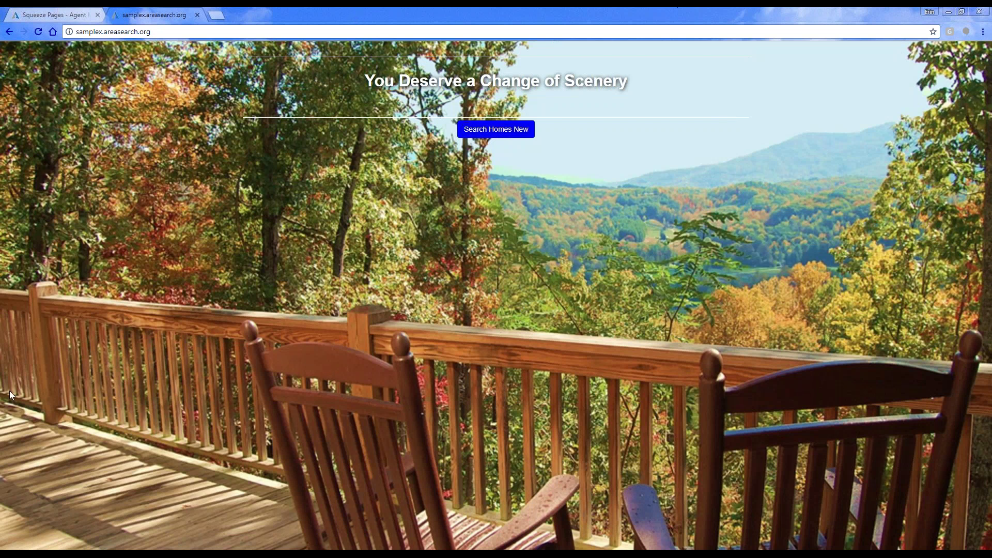
{"action": "left_click", "coordinate": [197, 15]}
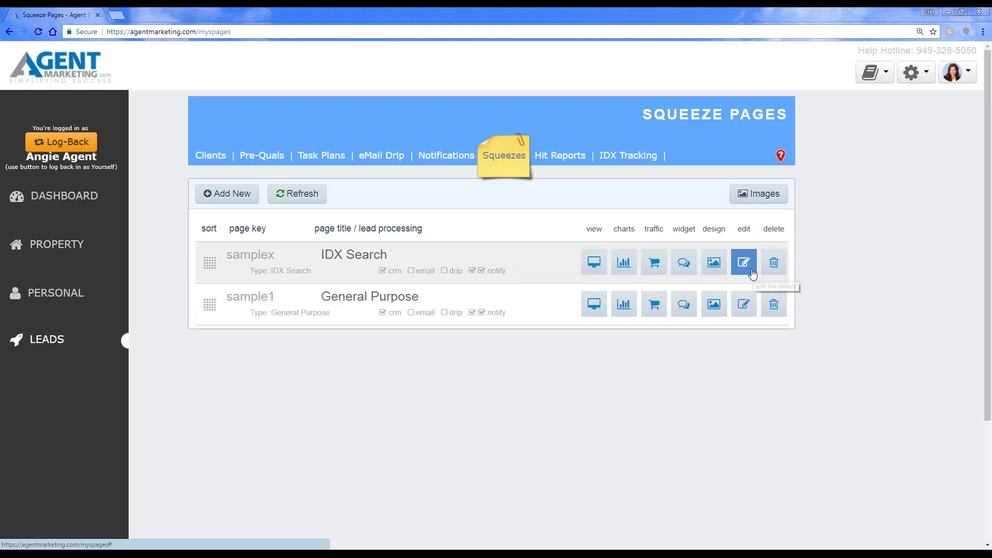
Try the suburban street photo as the samplex page's background in the design builder
{"action": "left_click", "coordinate": [714, 262]}
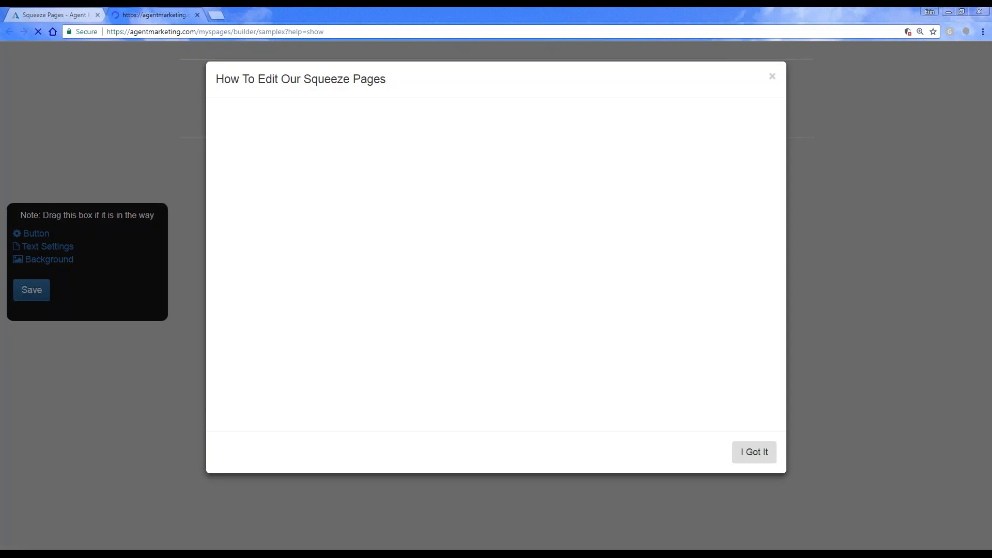
{"action": "left_click", "coordinate": [772, 76]}
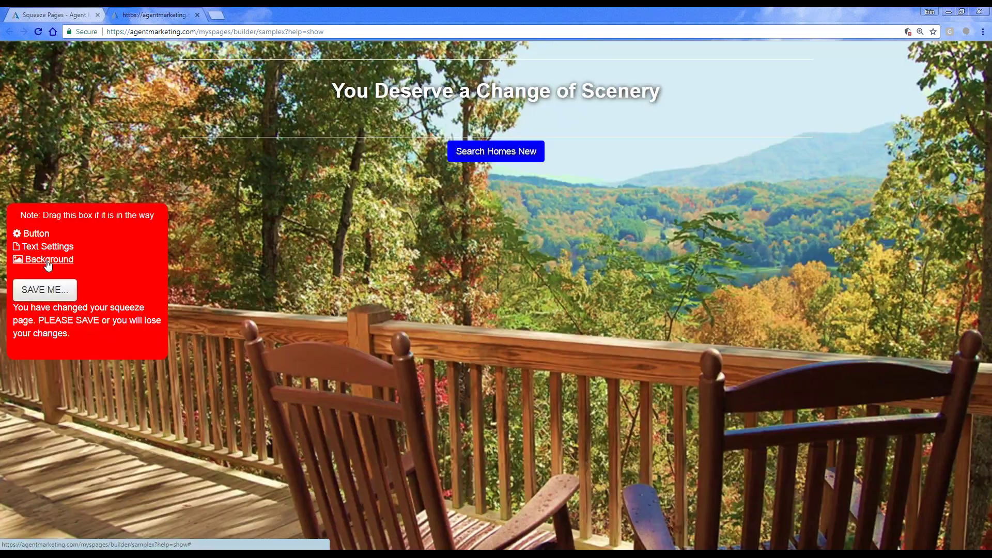
{"action": "left_click", "coordinate": [48, 263]}
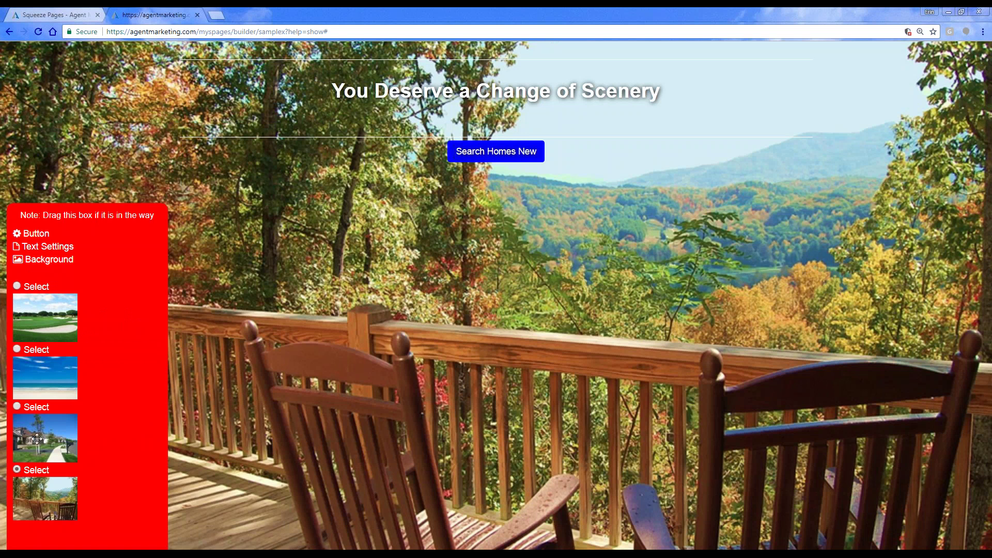
{"action": "left_click", "coordinate": [23, 407]}
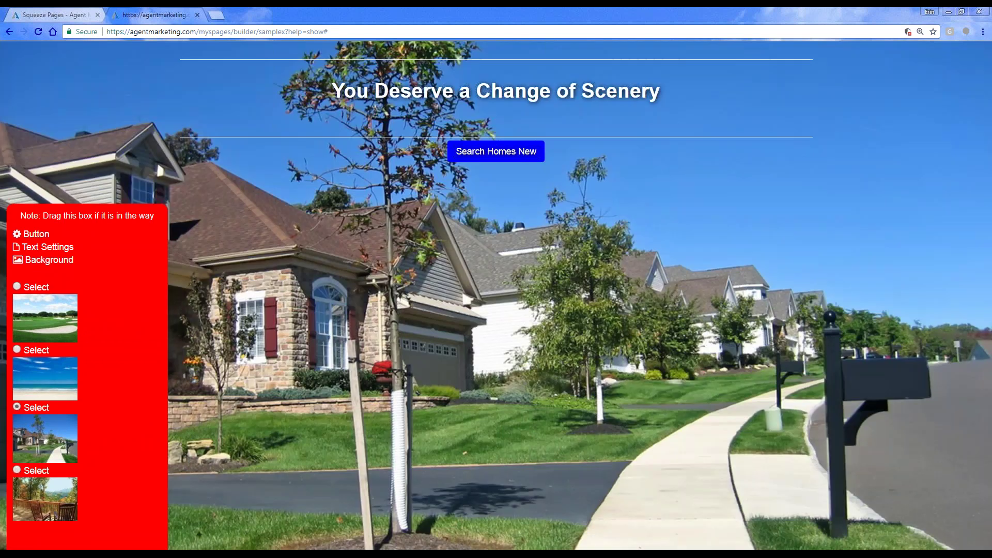
Review the editable heading, the text settings and the button options, and leave the design builder without saving
{"action": "left_click", "coordinate": [454, 93]}
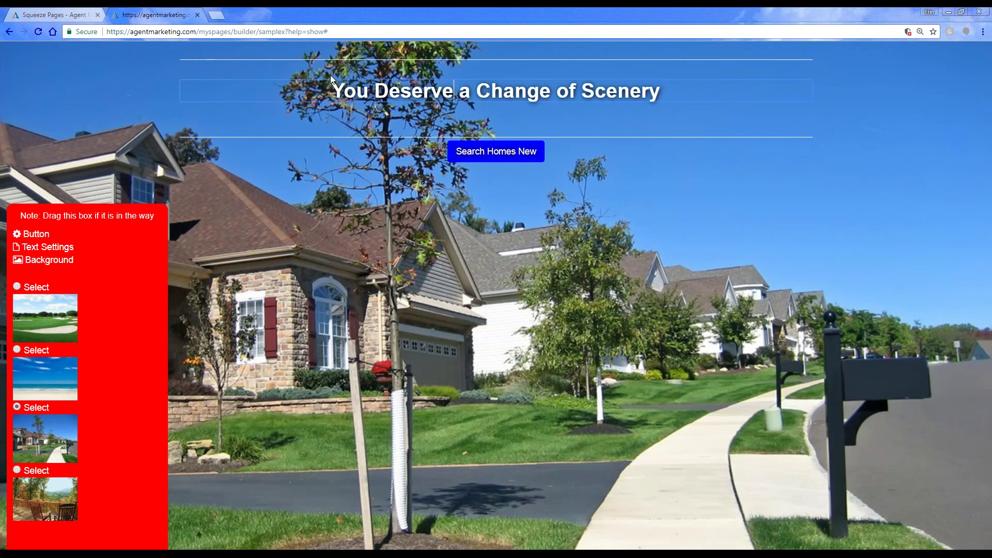
{"action": "left_click", "coordinate": [49, 259]}
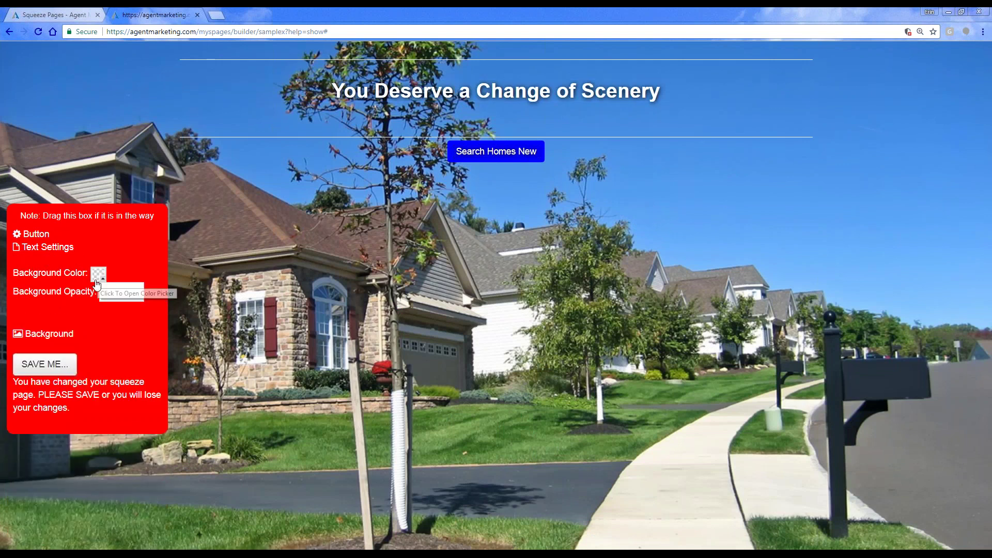
{"action": "left_click", "coordinate": [29, 235]}
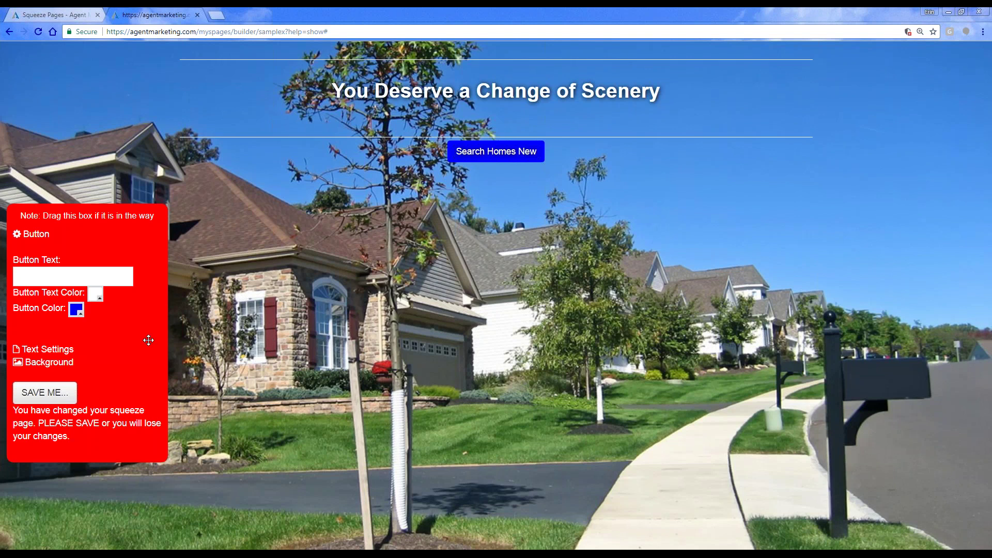
{"action": "left_click", "coordinate": [197, 15]}
{"action": "left_click", "coordinate": [547, 91]}
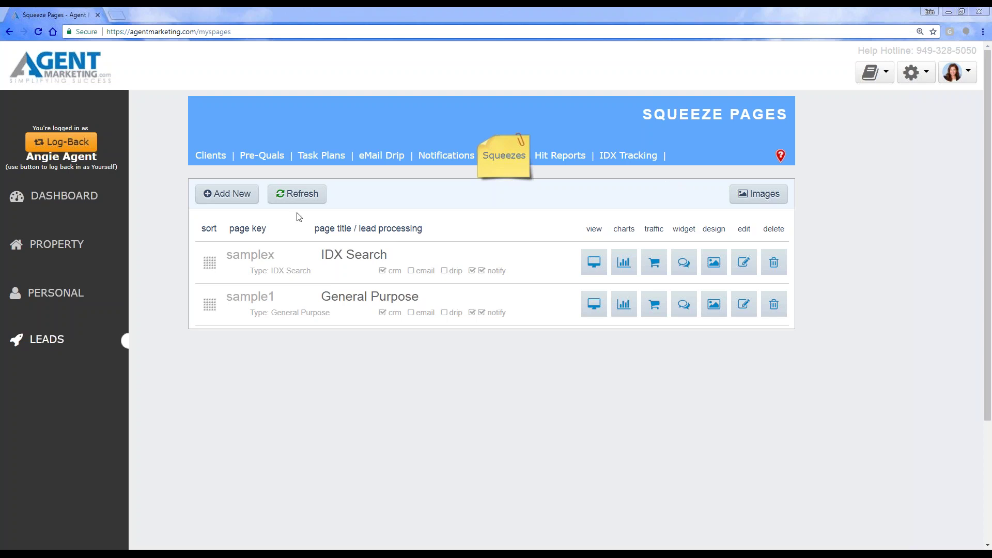
Open the samplex page's details for editing and examine the meta title and meta description fields
{"action": "left_click", "coordinate": [742, 267]}
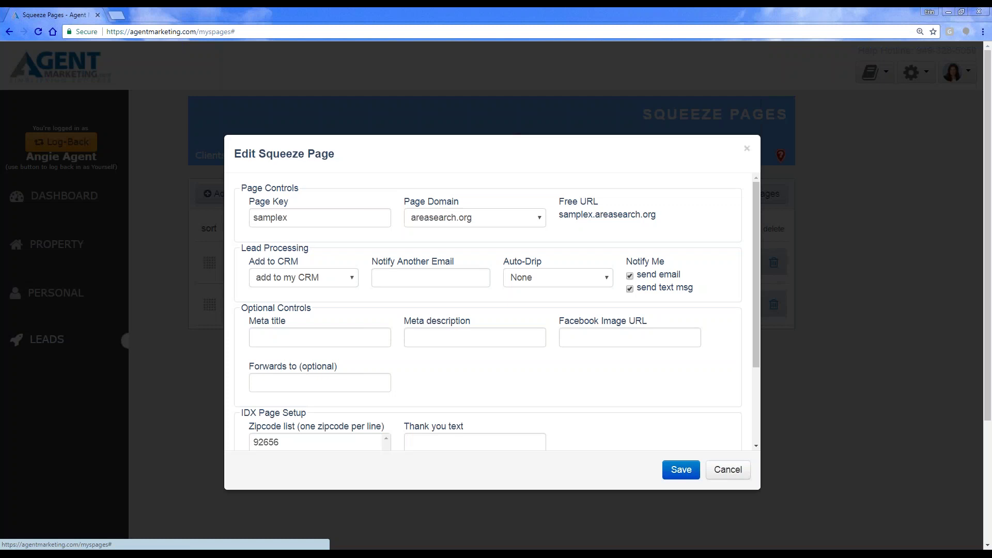
{"action": "left_click", "coordinate": [297, 338]}
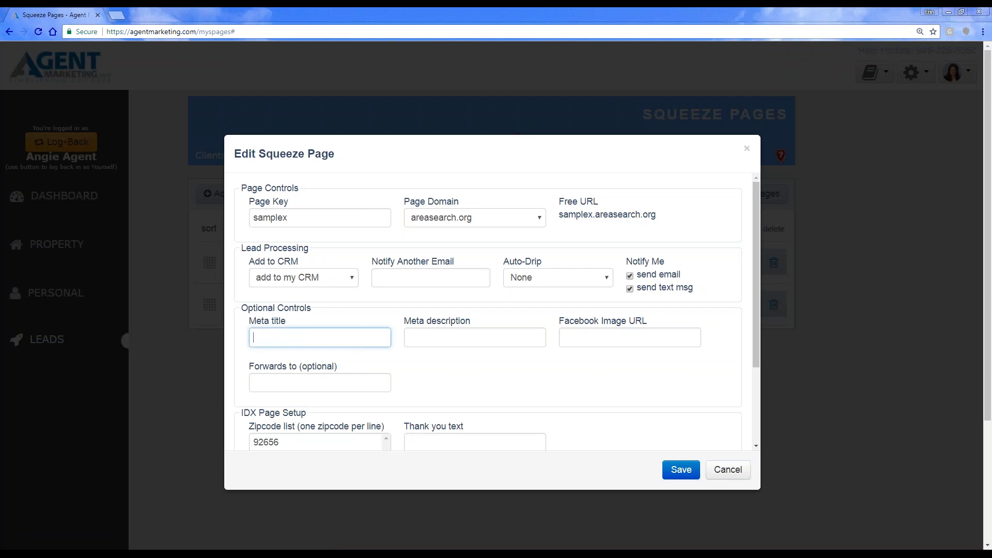
{"action": "left_click", "coordinate": [452, 334]}
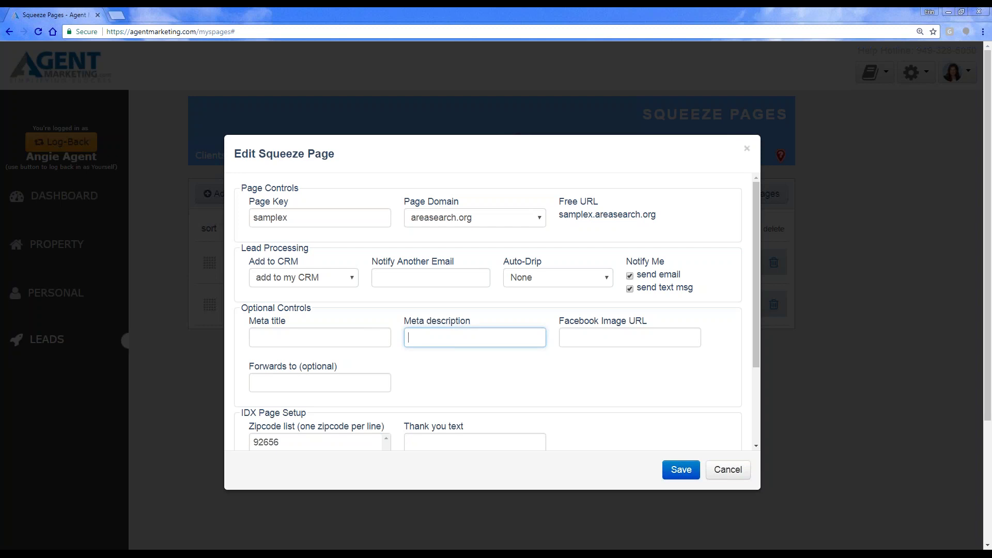
Search Google for "meta title" in a new tab, read the results, and return to cancel editing the samplex page
{"action": "left_click", "coordinate": [117, 15]}
{"action": "type", "text": "meta title"}
{"action": "key", "text": "Return"}
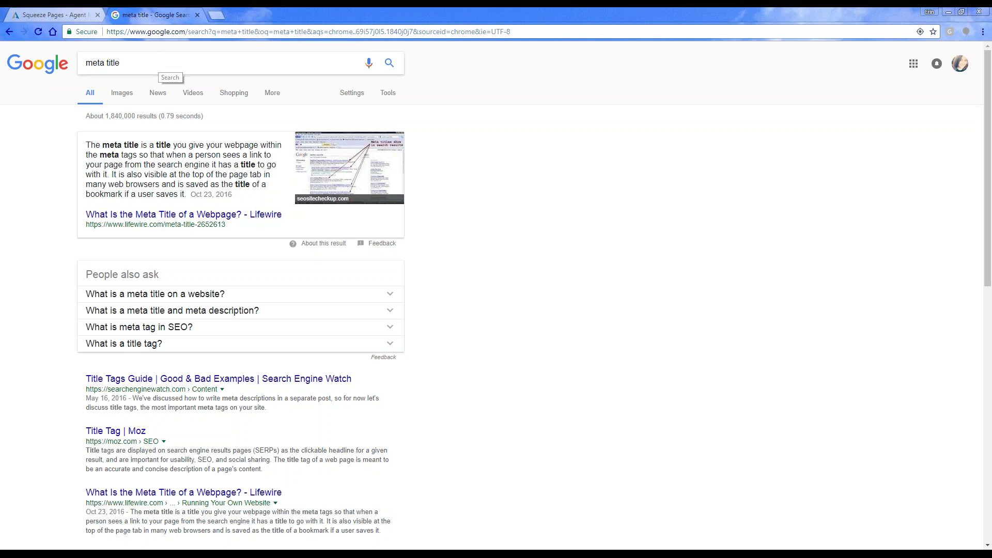
{"action": "left_click", "coordinate": [197, 17]}
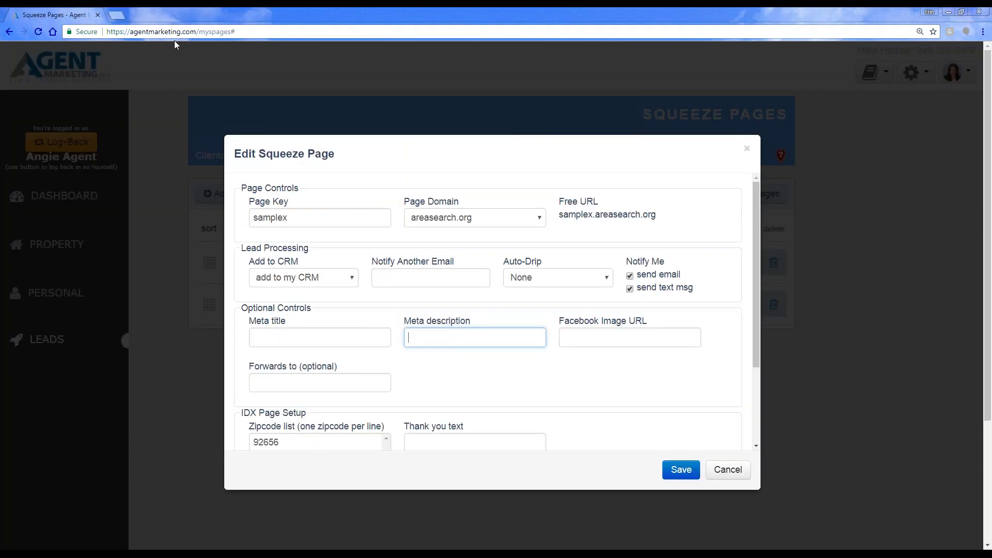
{"action": "left_click", "coordinate": [269, 333]}
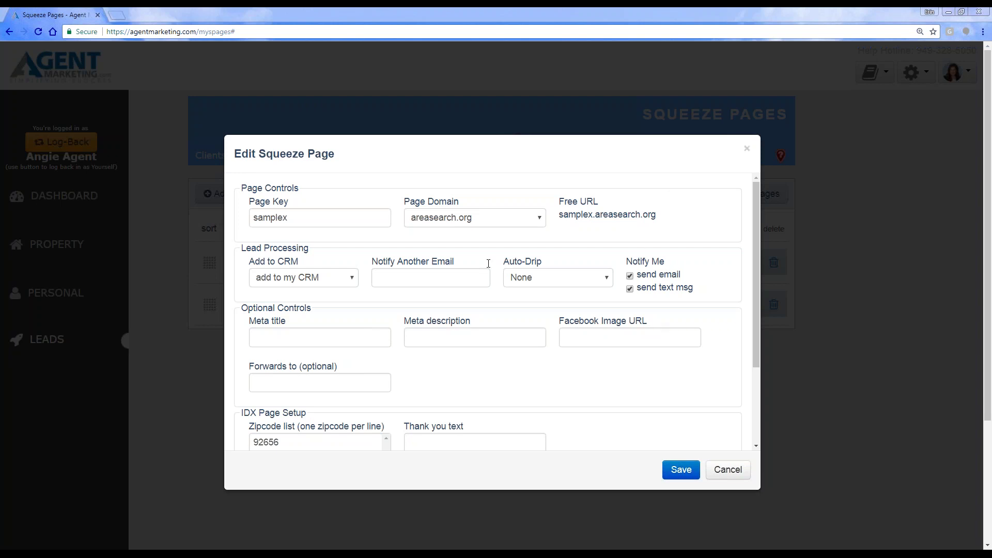
{"action": "left_click", "coordinate": [722, 472]}
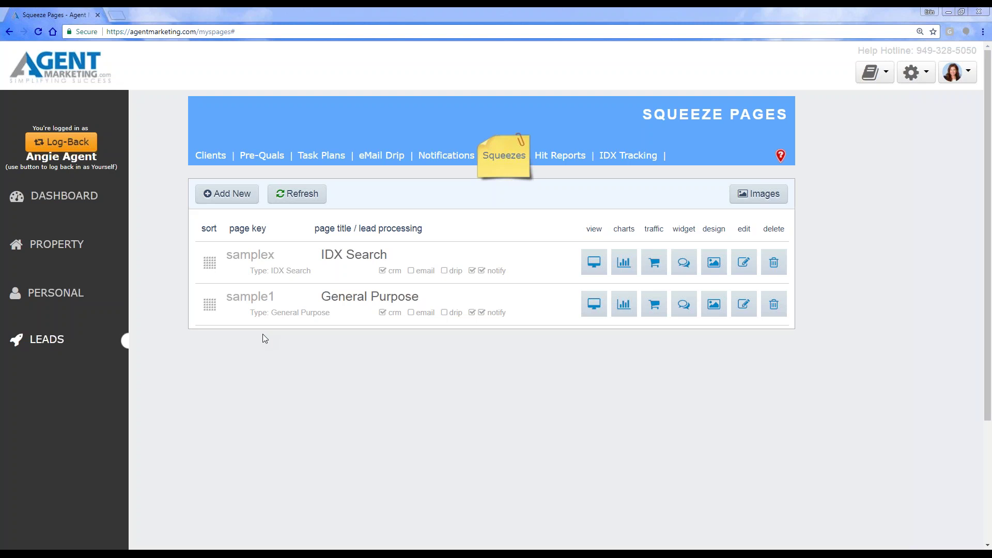
Try the Outside IDX property search URL template for a new page in My Website's menu, cancel it, and return to the website list
{"action": "mouse_move", "coordinate": [67, 293]}
{"action": "left_click", "coordinate": [150, 294]}
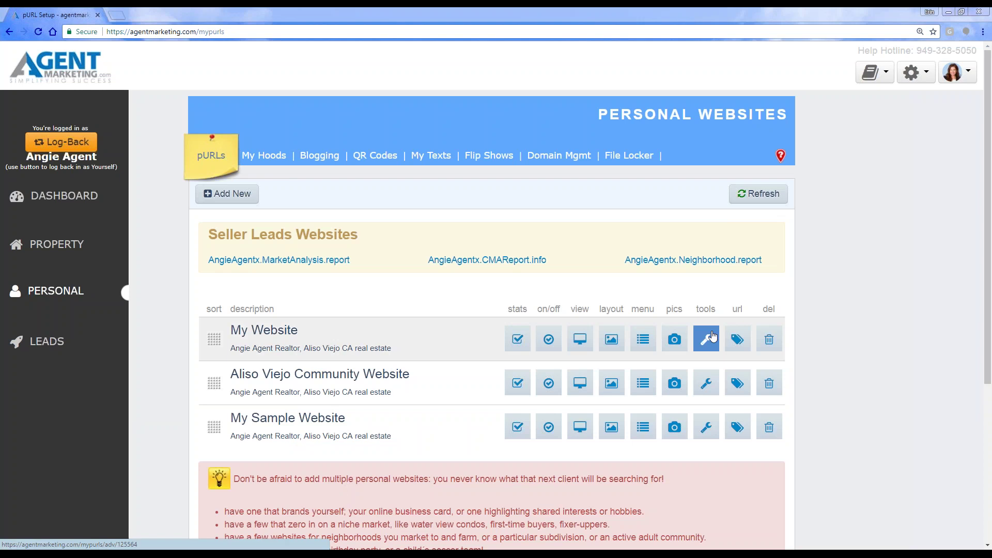
{"action": "left_click", "coordinate": [642, 345]}
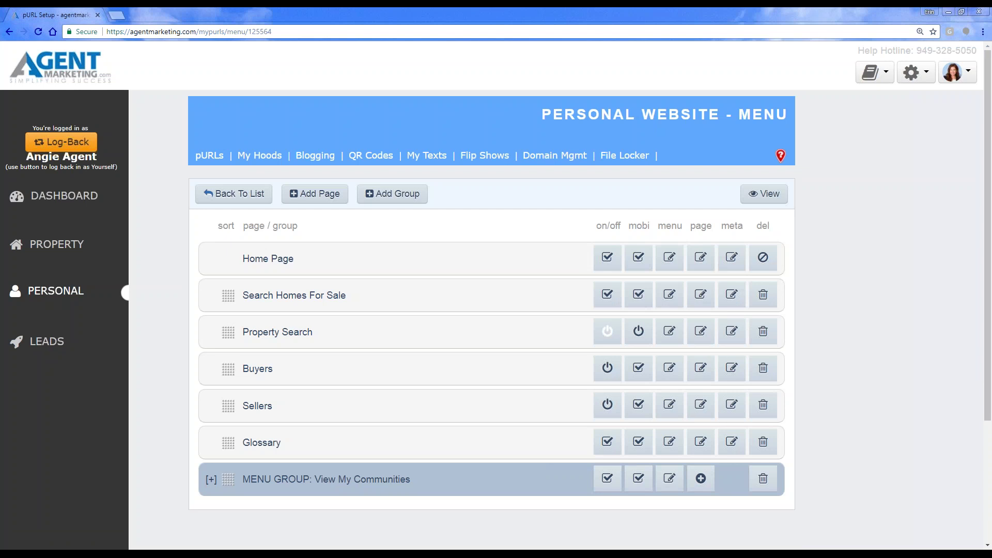
{"action": "left_click", "coordinate": [309, 198]}
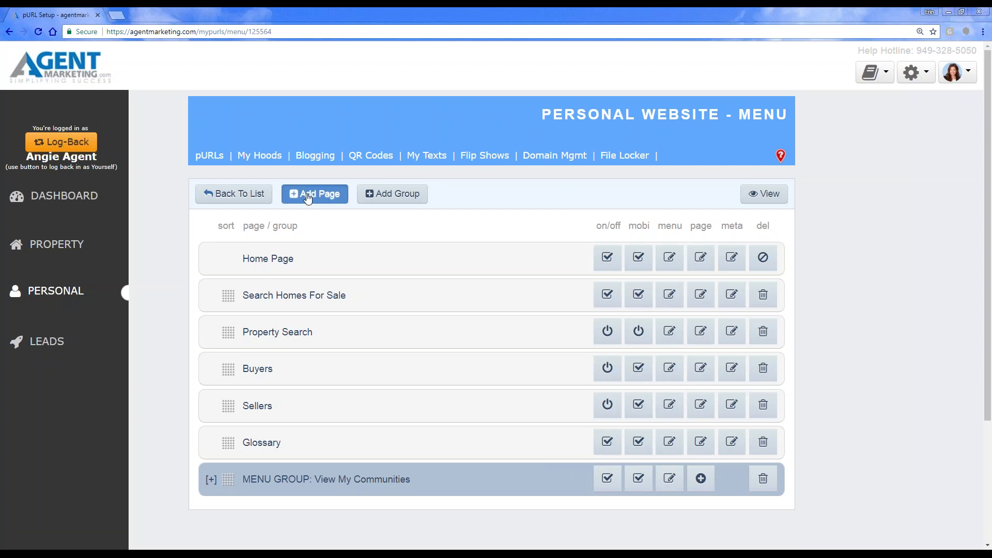
{"action": "left_click", "coordinate": [242, 350]}
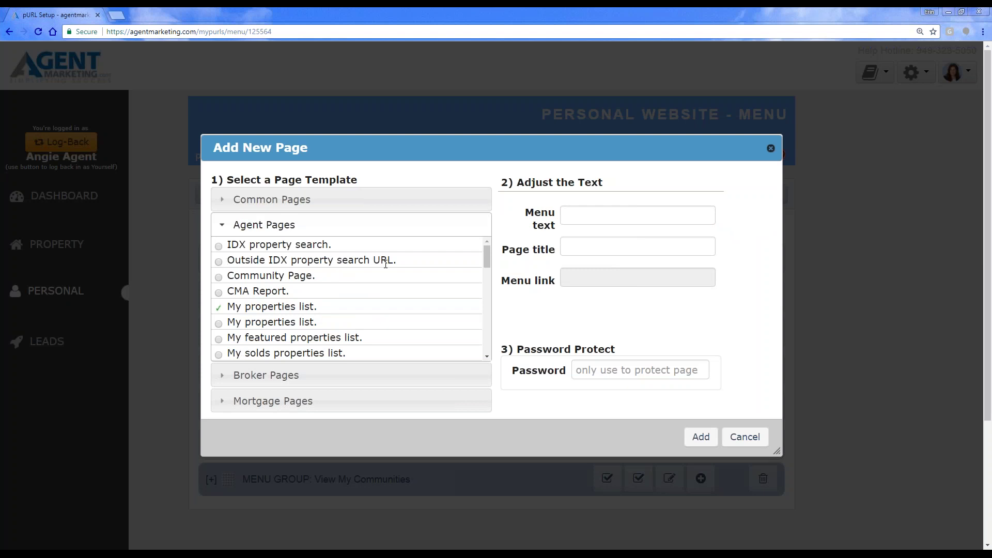
{"action": "left_click", "coordinate": [219, 262]}
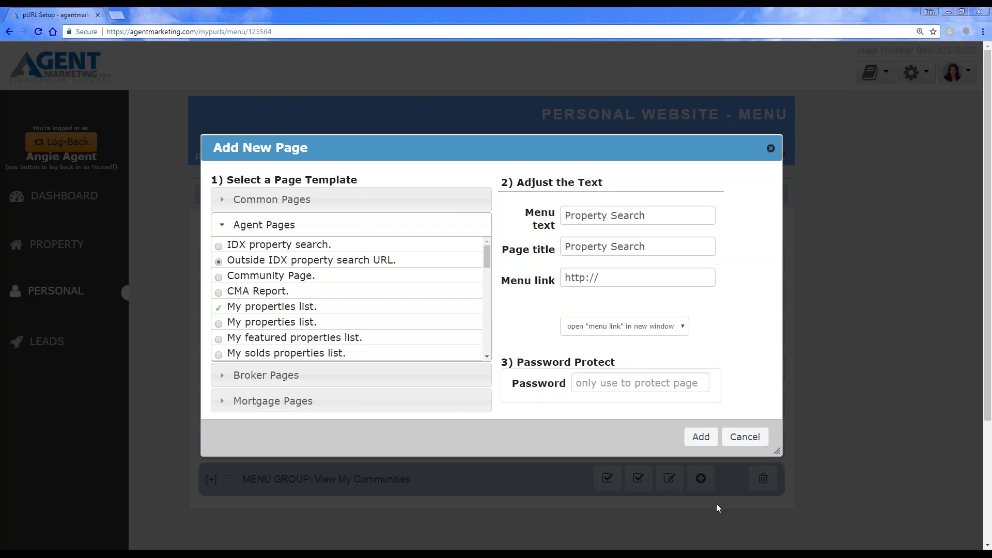
{"action": "left_click", "coordinate": [745, 439]}
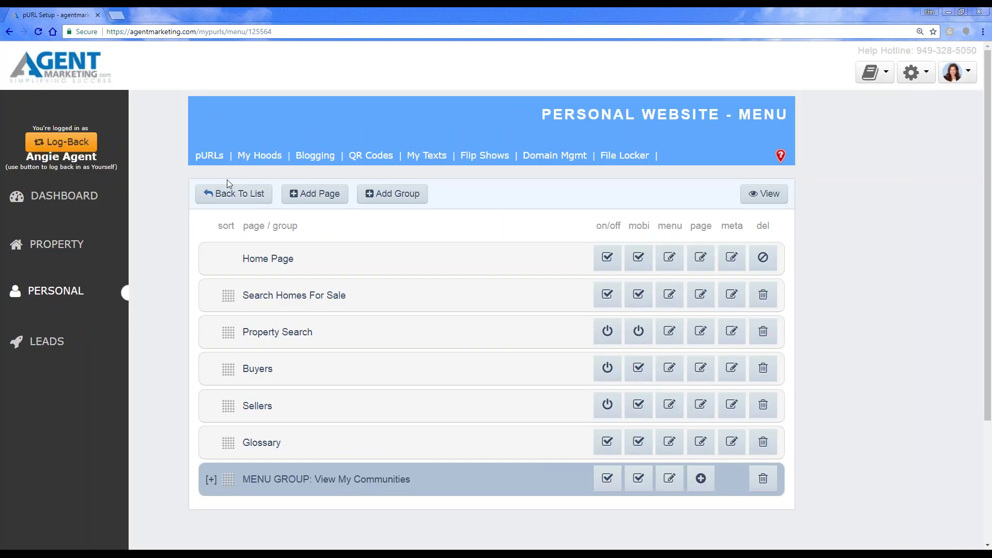
{"action": "left_click", "coordinate": [229, 196]}
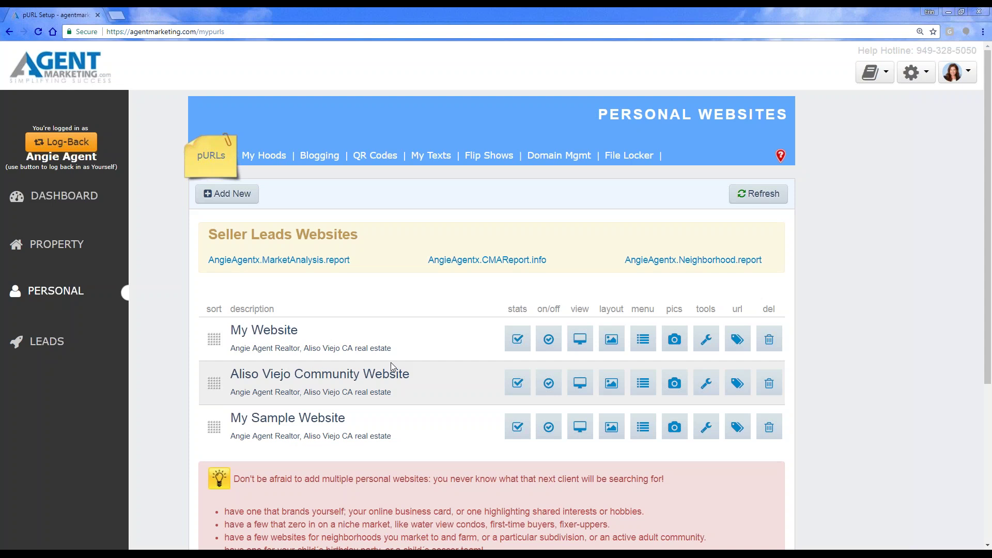
Reopen My Website's menu, preview the menu link settings of an outside IDX property search page, and cancel without adding it
{"action": "left_click", "coordinate": [646, 339]}
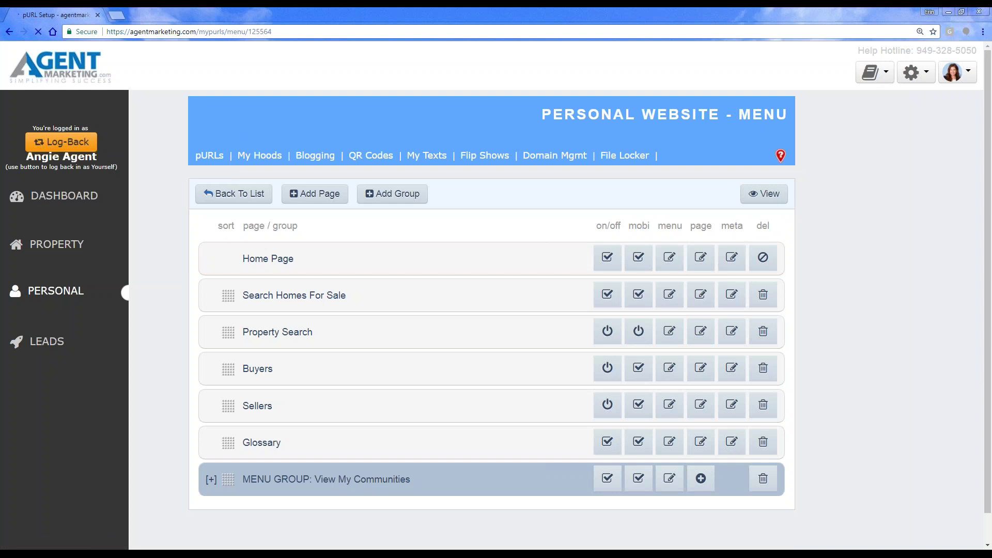
{"action": "left_click", "coordinate": [309, 195]}
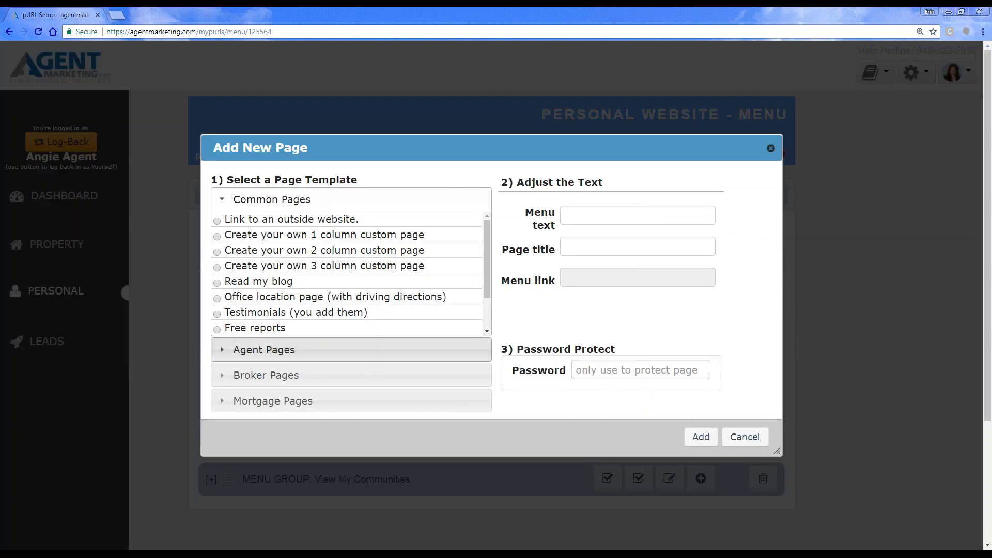
{"action": "left_click", "coordinate": [286, 361]}
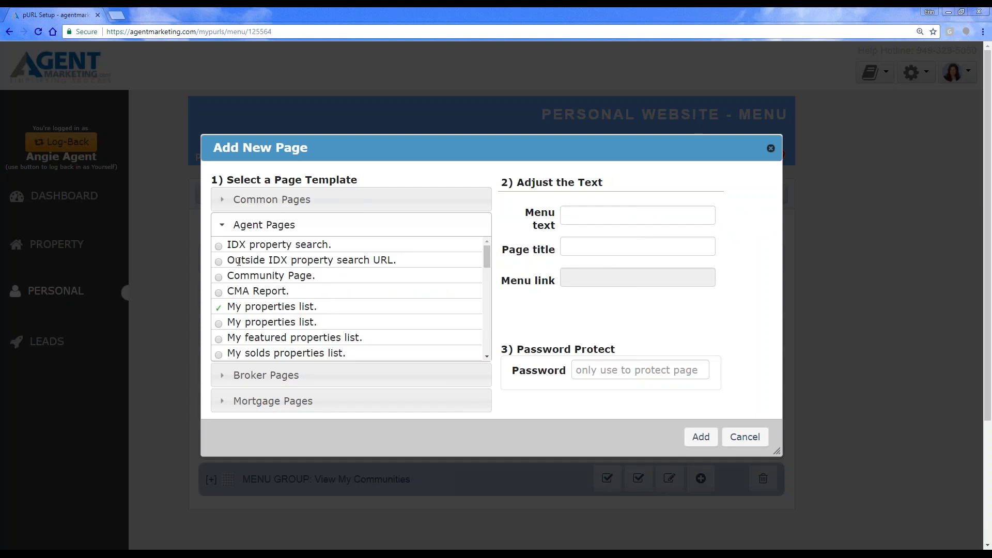
{"action": "left_click", "coordinate": [217, 262]}
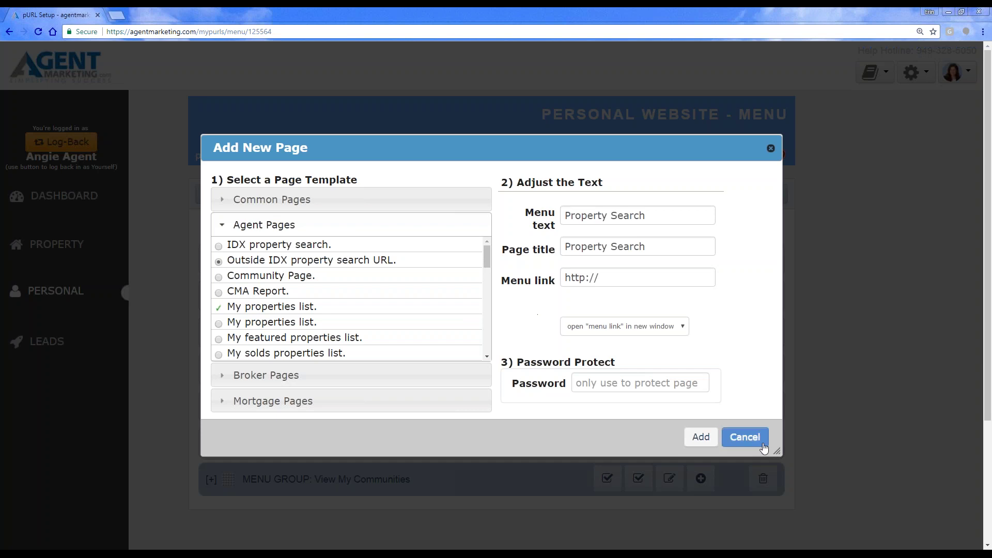
{"action": "left_click", "coordinate": [745, 436]}
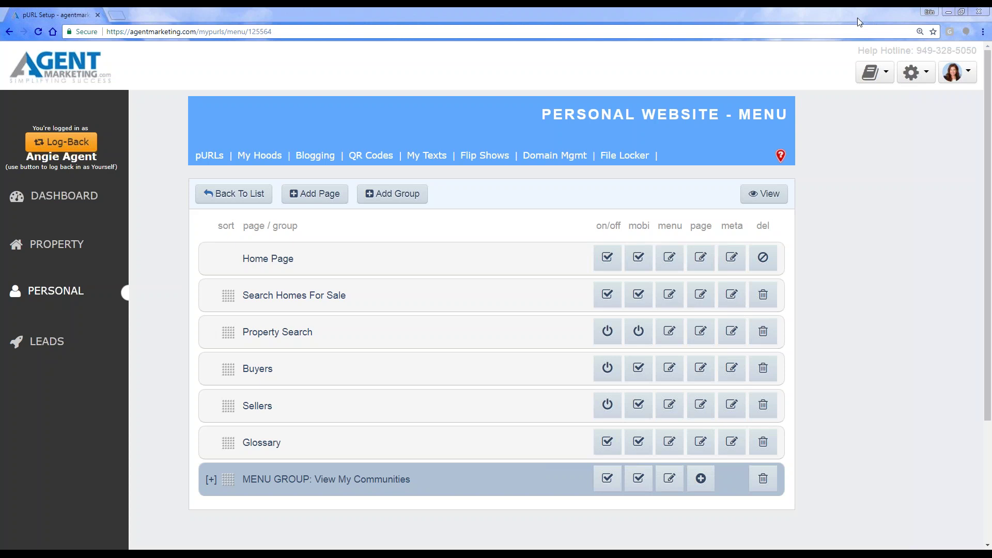
{"action": "left_click", "coordinate": [888, 101]}
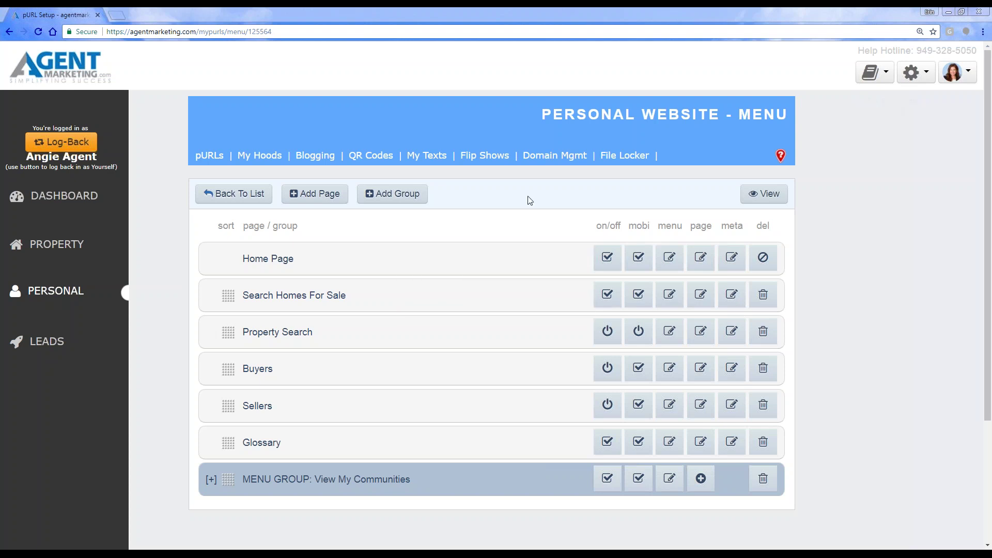